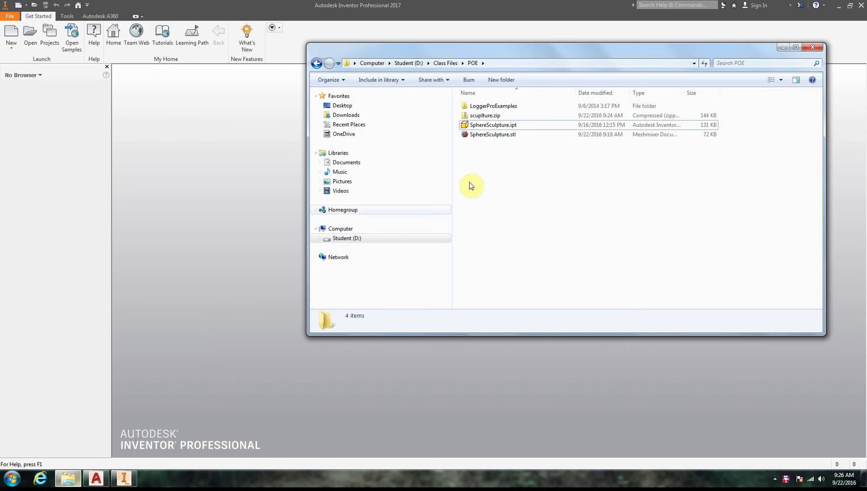
Delete sculpture.zip from the POE folder.
click(485, 115)
right_click(496, 115)
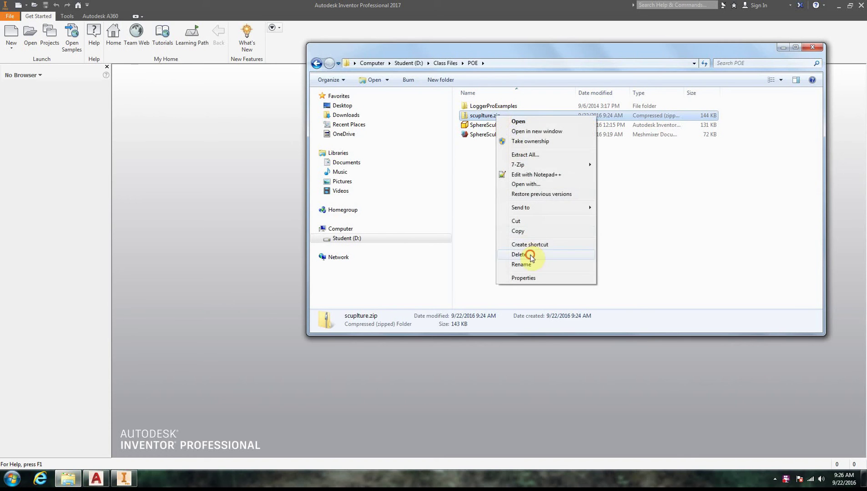
click(515, 252)
click(469, 276)
Delete SphereSculpture.stl, then drag SphereSculpture.ipt into Inventor to open it.
click(499, 126)
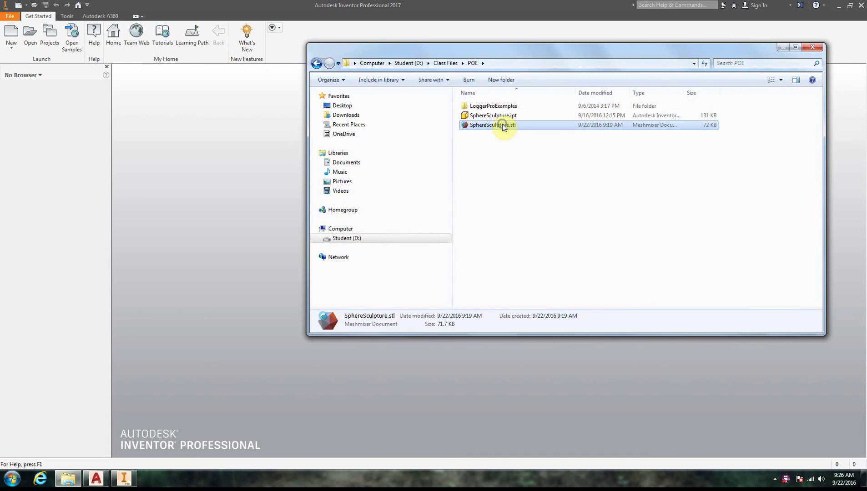
right_click(501, 125)
click(535, 249)
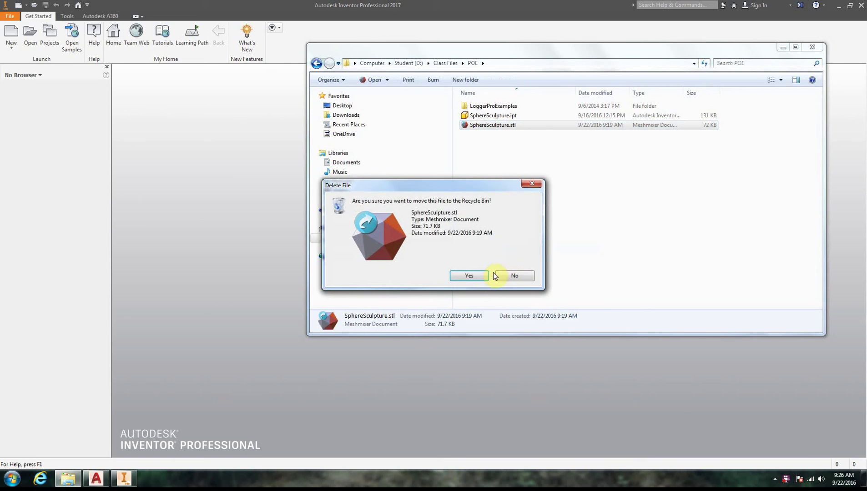
click(476, 278)
drag(528, 50, 579, 110)
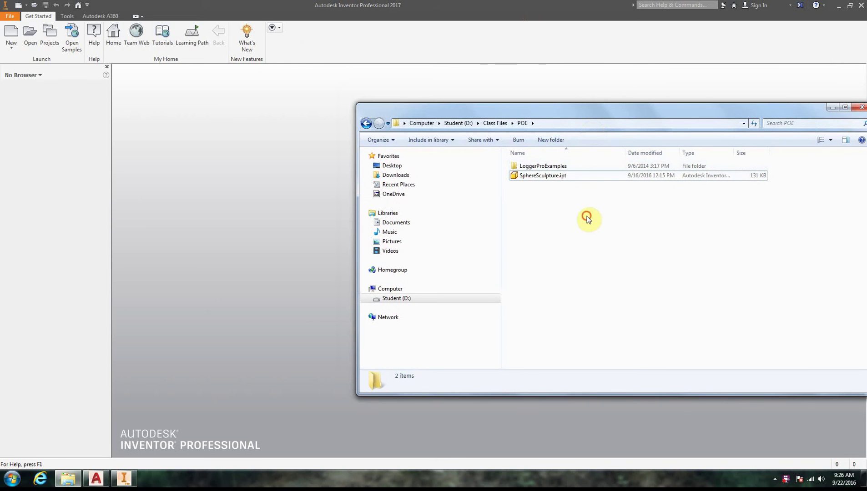
drag(563, 180, 266, 199)
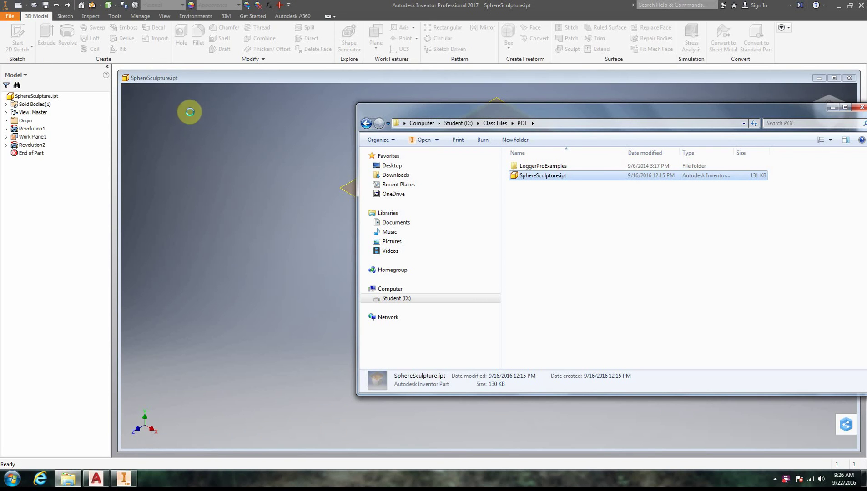
Move Explorer aside, bring the SphereSculpture model view forward, and show the File menu.
mouse_move(546, 107)
mouse_down()
mouse_move(289, 117)
mouse_move(358, 208)
mouse_move(267, 149)
mouse_move(494, 193)
mouse_up()
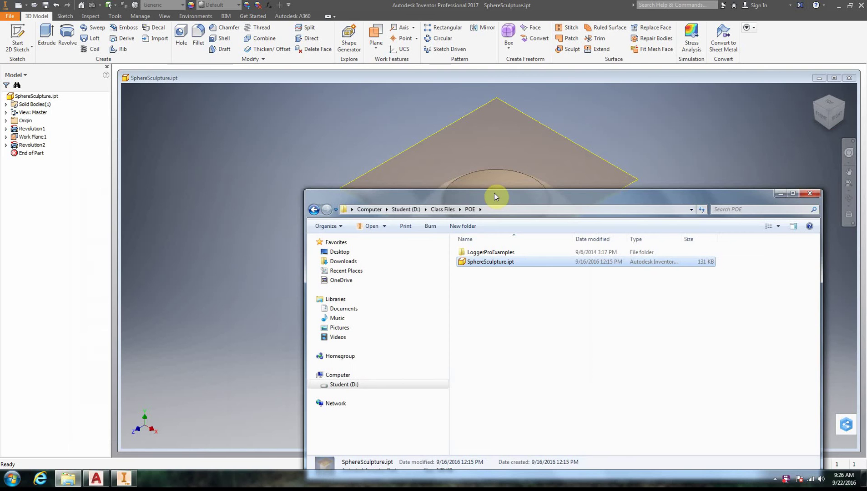
click(189, 96)
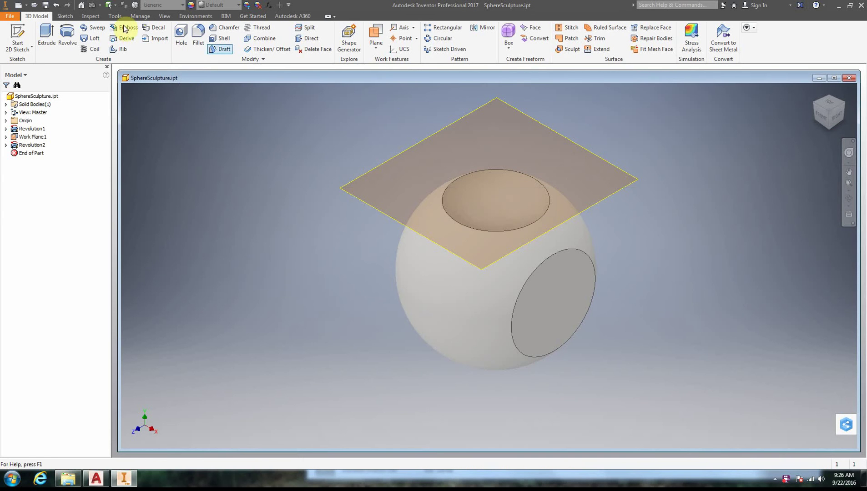
click(10, 15)
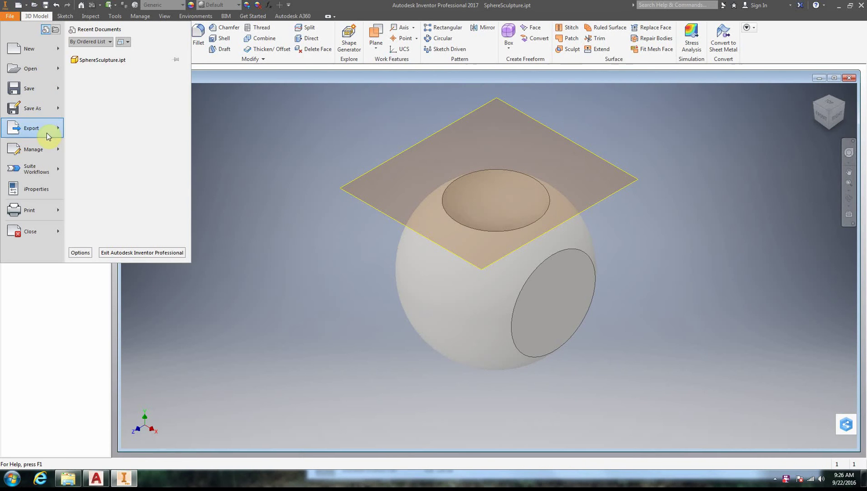
mouse_move(31, 128)
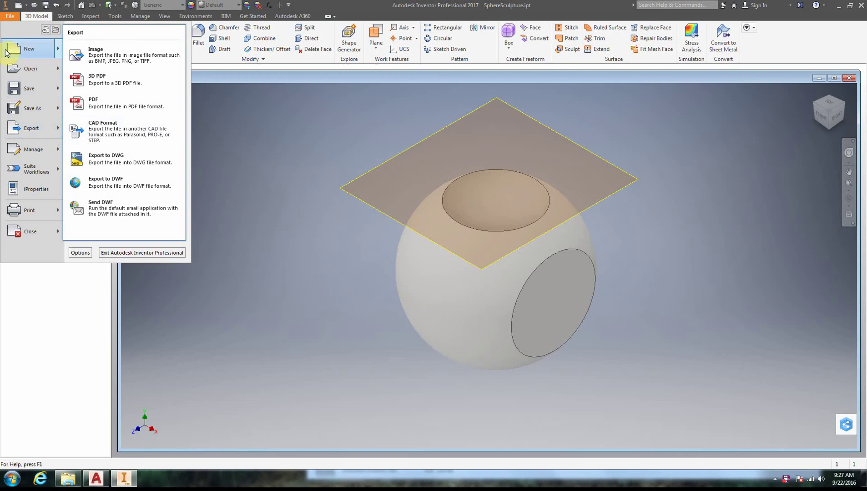
Export the model through CAD Format as an STL Files (*.stl) file.
click(106, 128)
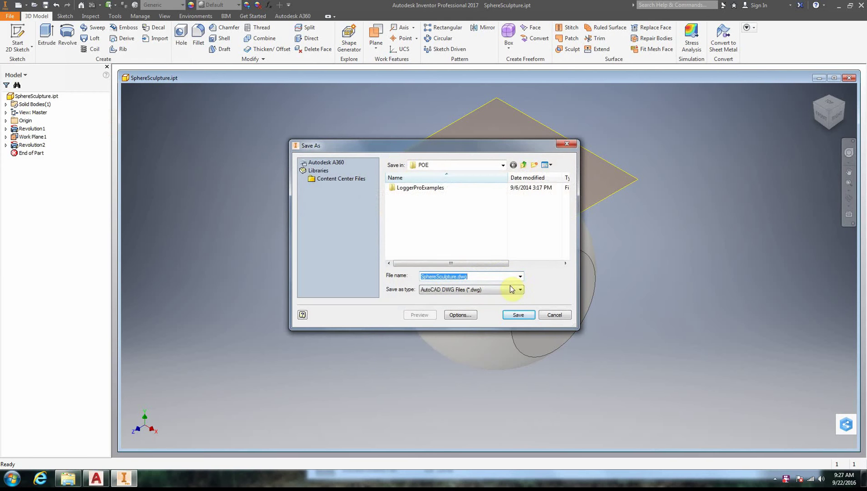
click(516, 290)
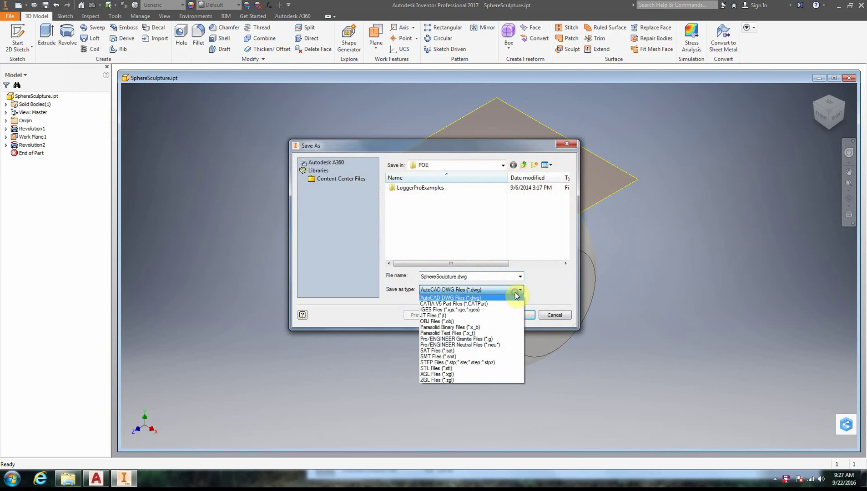
click(503, 368)
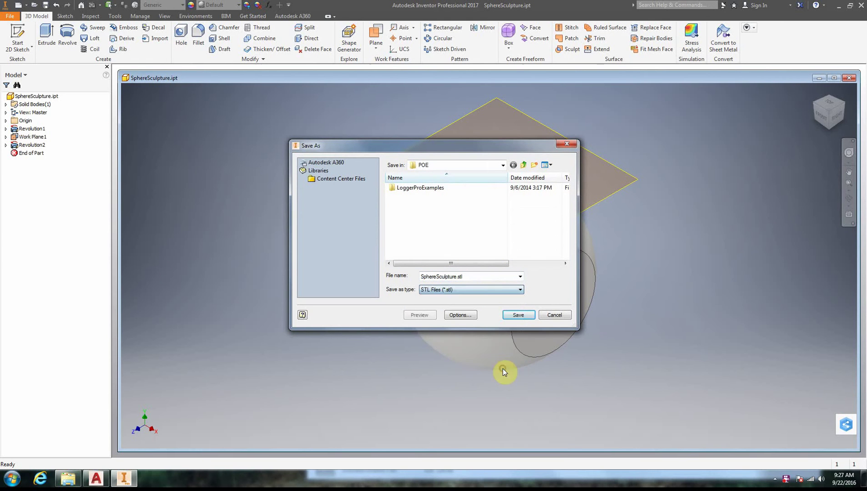
click(523, 318)
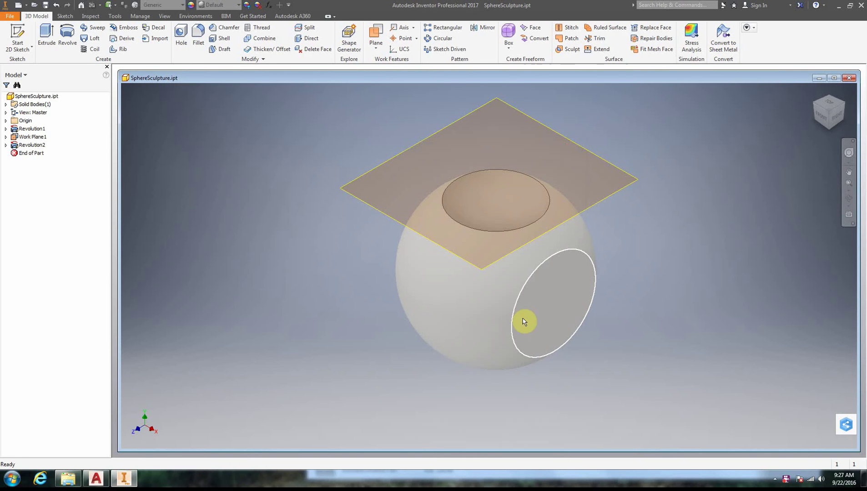
Close the sphere part and Inventor, then launch 123D Make from Start > All Classes > Autodesk.
click(862, 4)
click(863, 5)
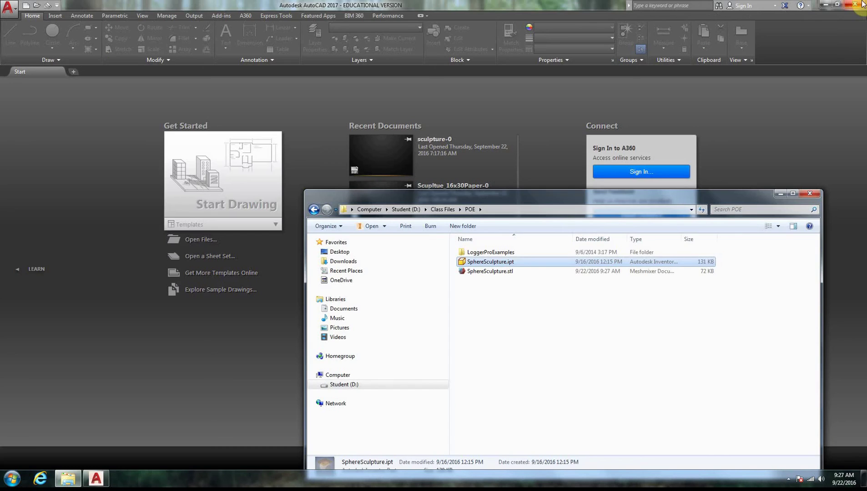
click(12, 479)
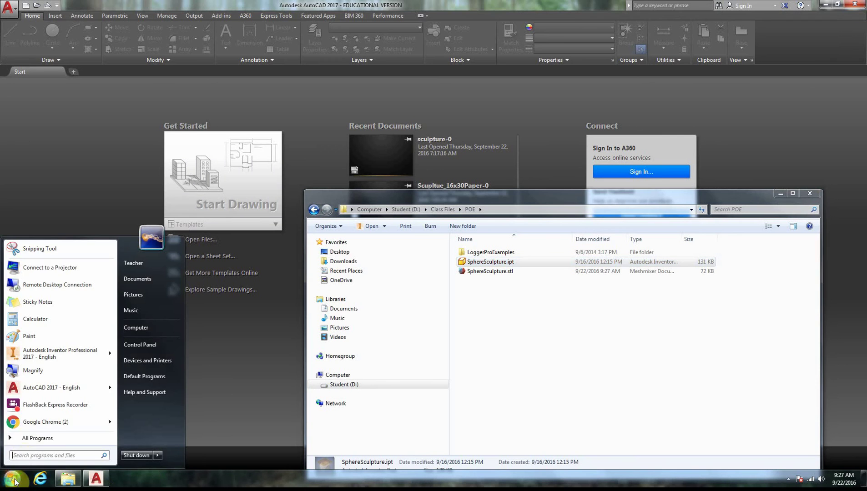
click(38, 441)
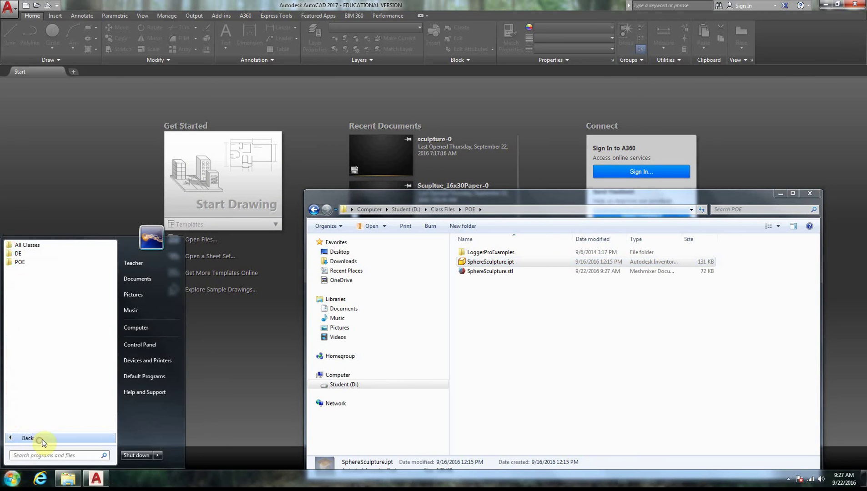
click(29, 246)
click(34, 307)
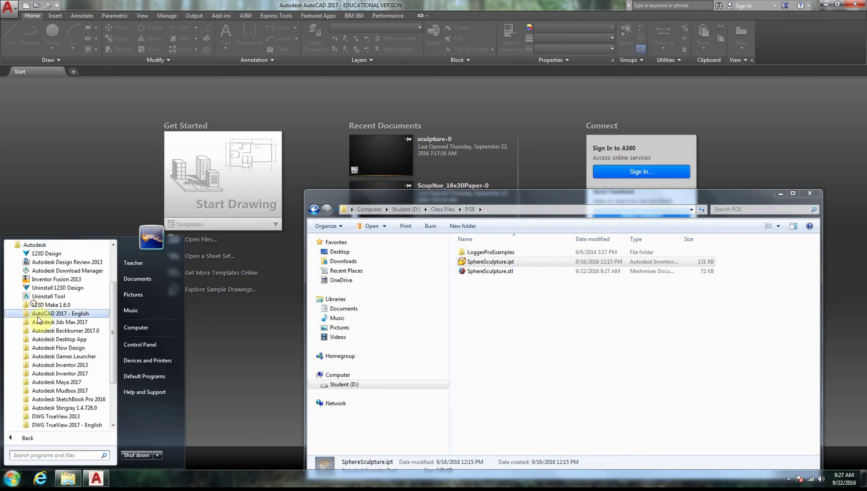
click(41, 306)
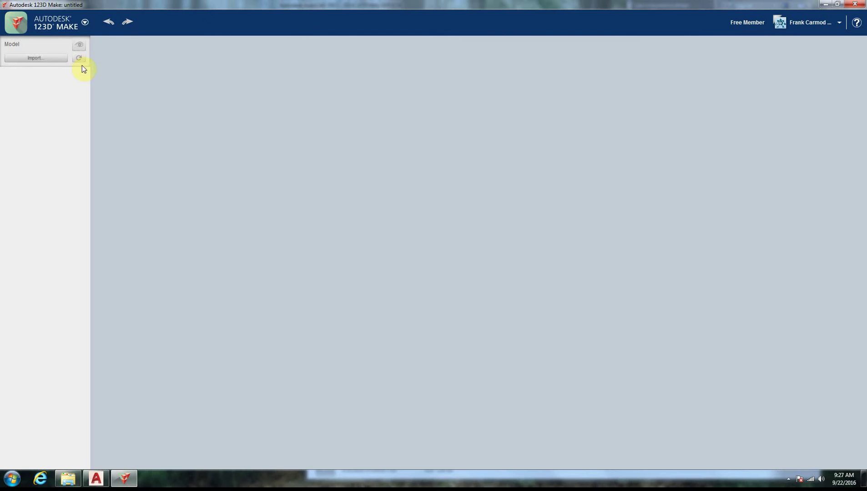
Import SphereSculpture.stl and show the Material Size settings bar.
click(36, 59)
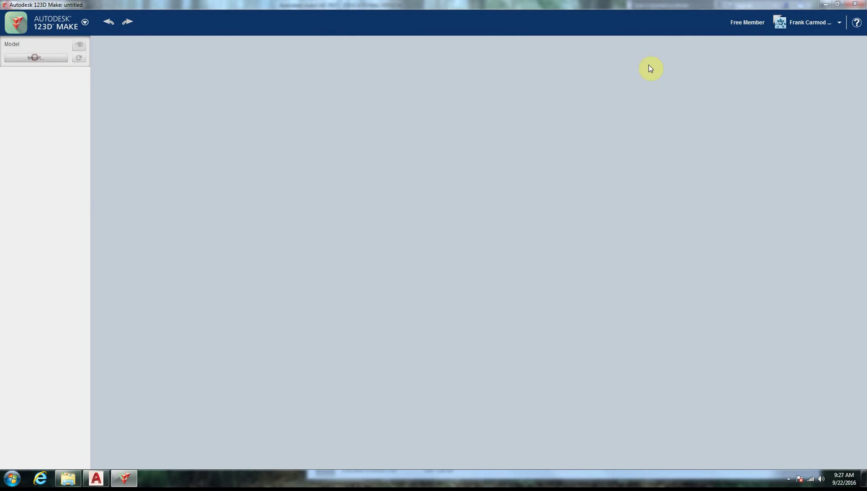
double_click(258, 204)
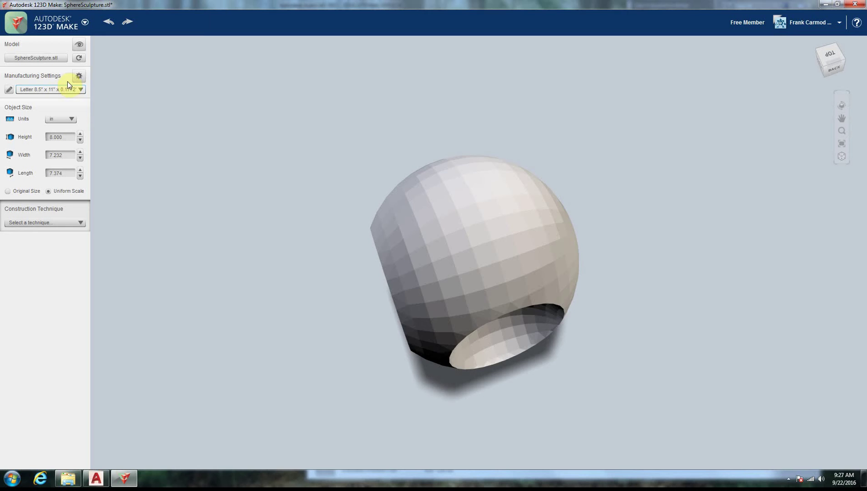
click(80, 76)
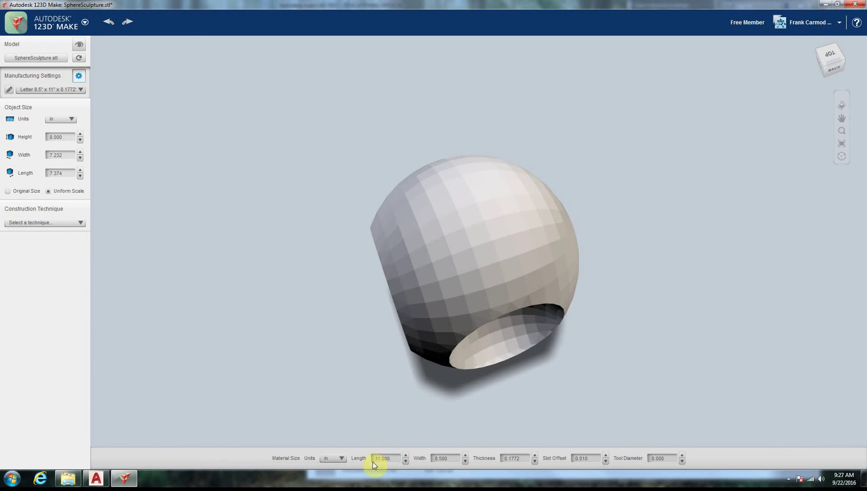
Set the material to 24 × 12 × 0.25 in and select the sphere's 8-inch height field.
drag(380, 460, 366, 462)
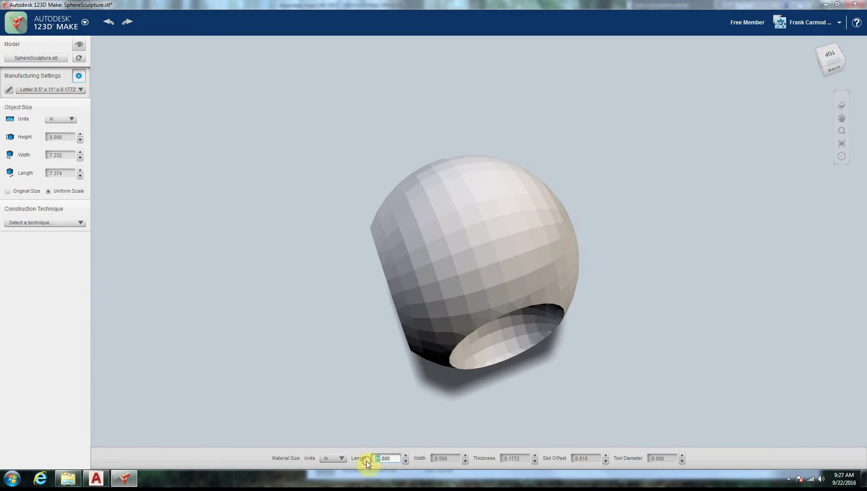
text(2.00024)
drag(441, 459, 424, 461)
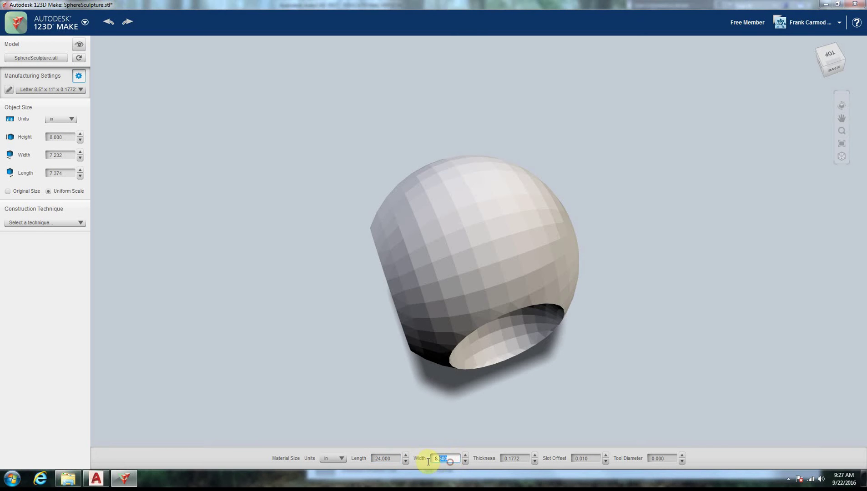
text(12)
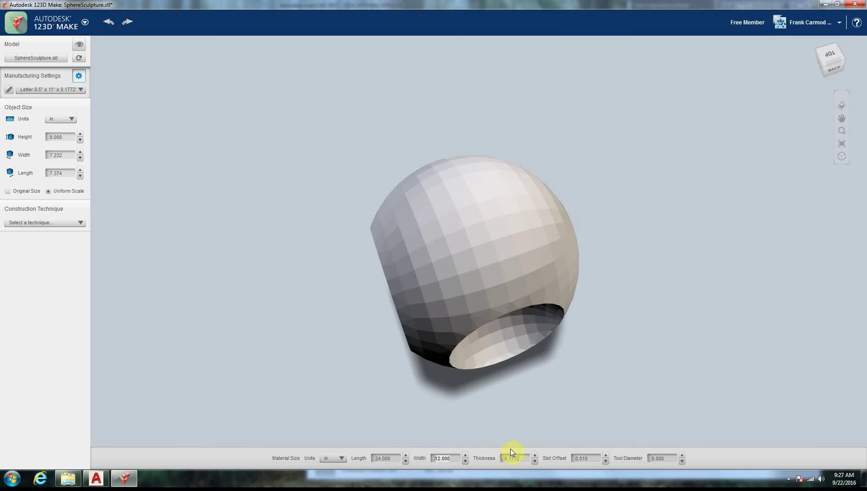
double_click(505, 459)
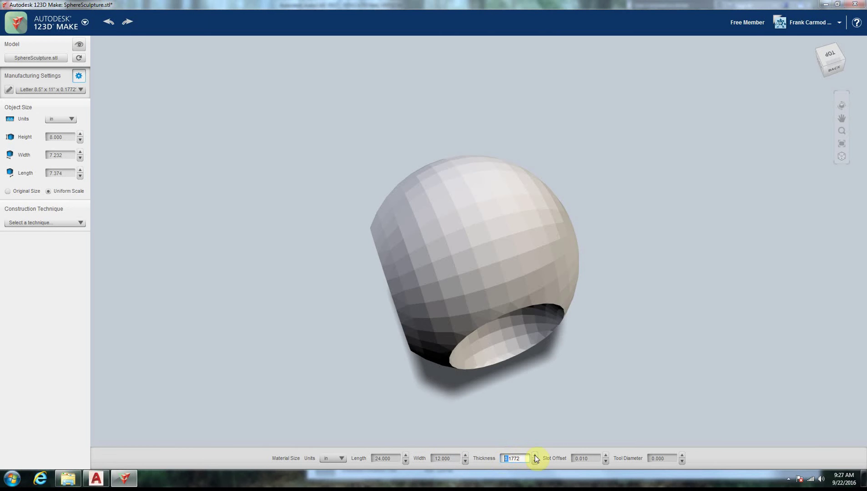
drag(525, 459, 507, 459)
text(0.2)
text(5)
key(Return)
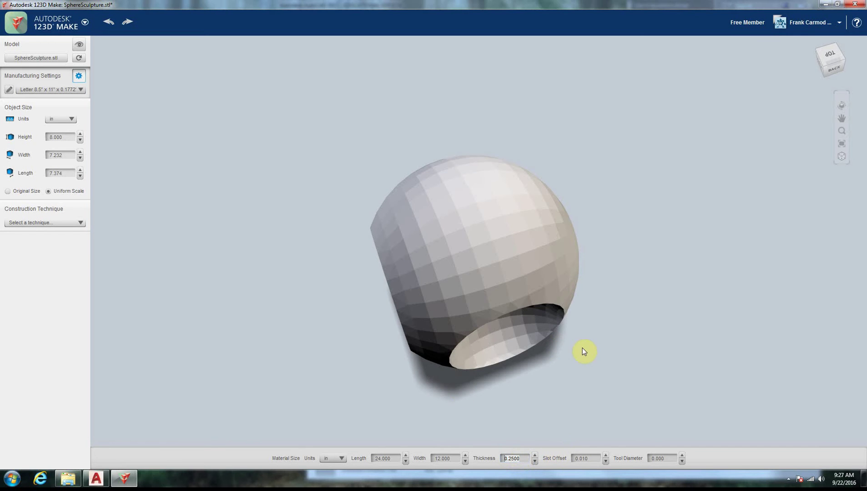
click(583, 350)
drag(61, 138, 47, 142)
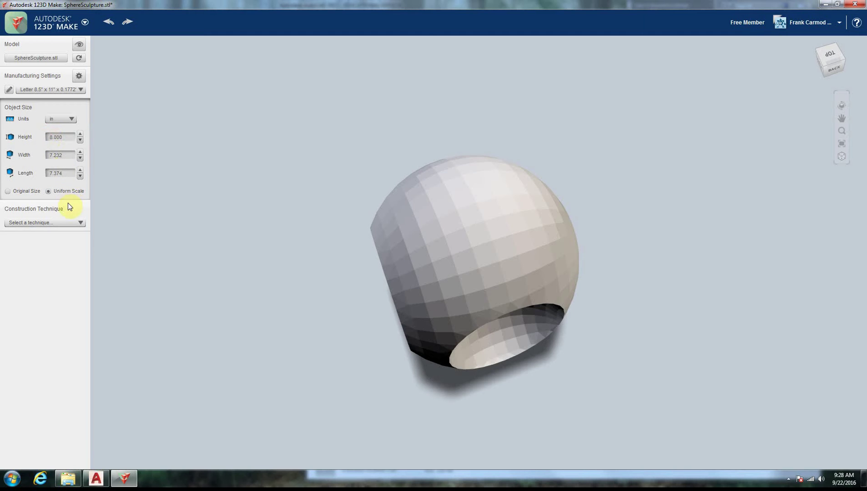
Switch the construction technique to Stacked Slices, check Model Issues, and return to Cut Layout.
click(81, 224)
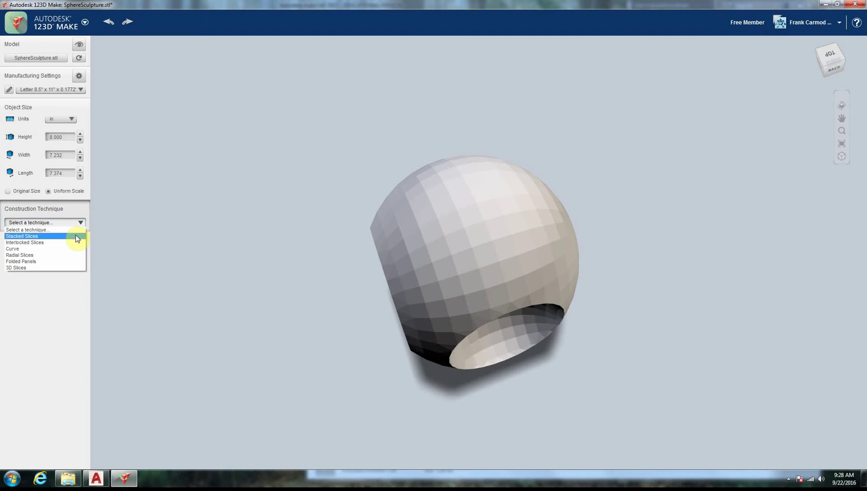
click(75, 234)
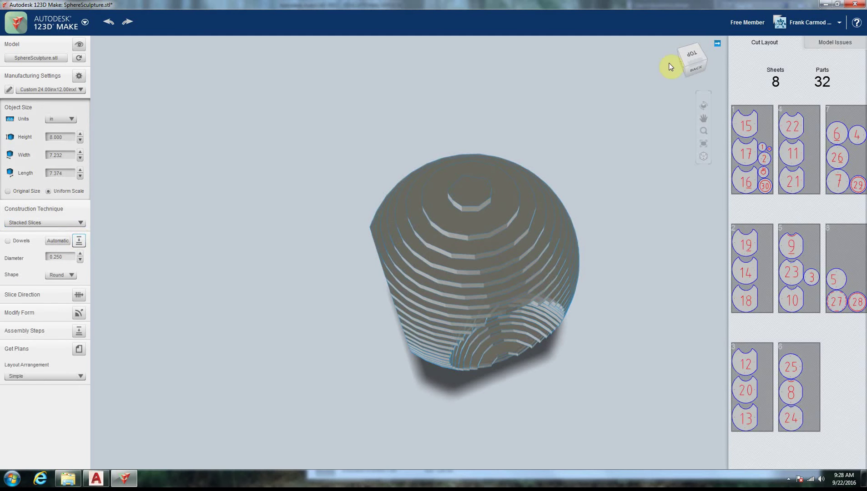
mouse_move(691, 70)
mouse_down()
mouse_move(735, 3)
mouse_move(650, 48)
mouse_up()
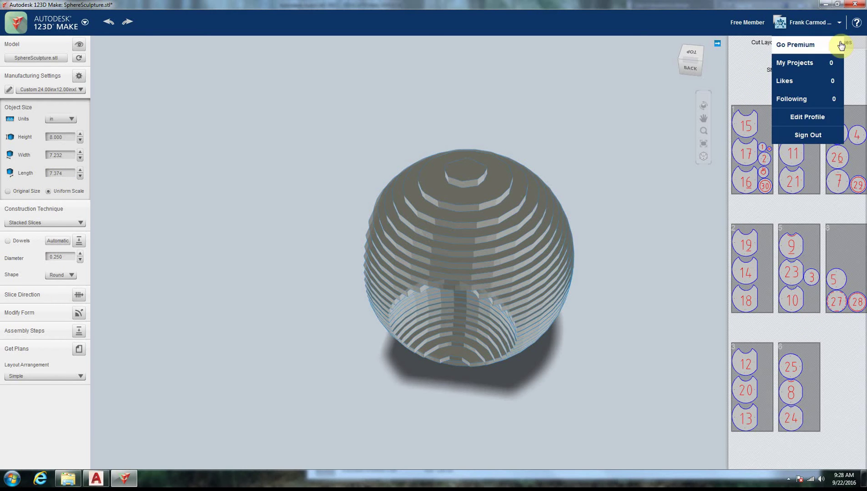
click(840, 42)
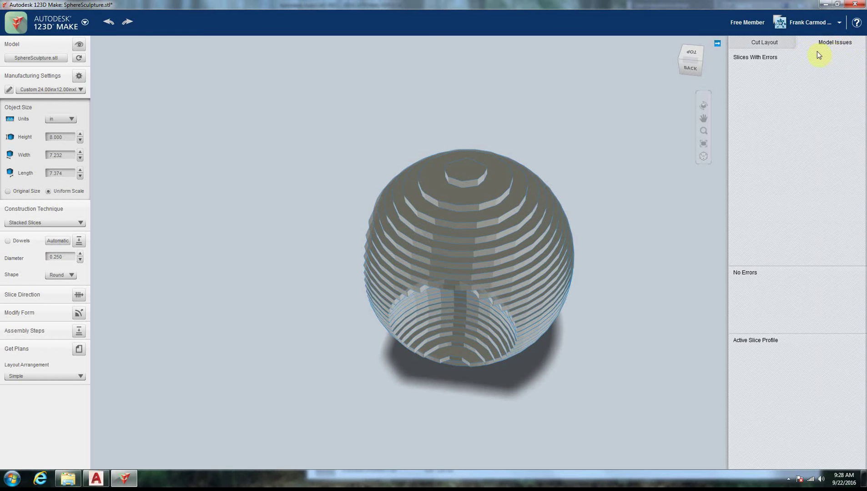
click(769, 42)
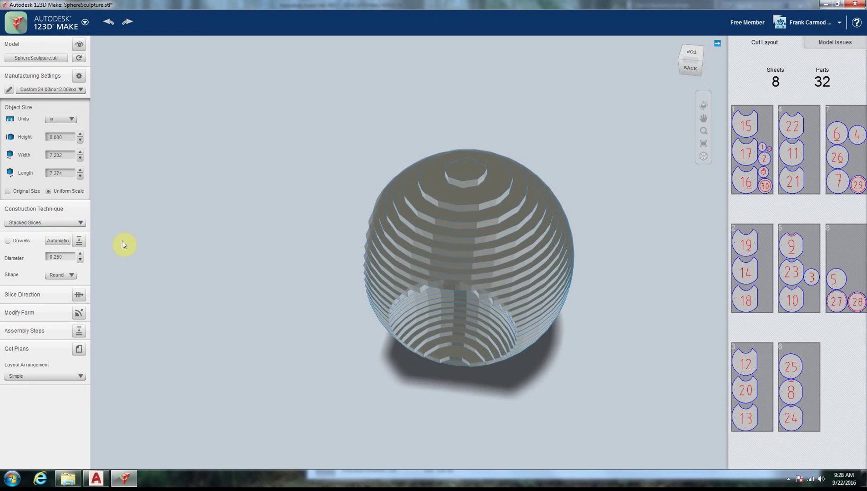
Switch to Interlocked Slices and set the second-axis slice count to 11.
click(80, 226)
click(67, 240)
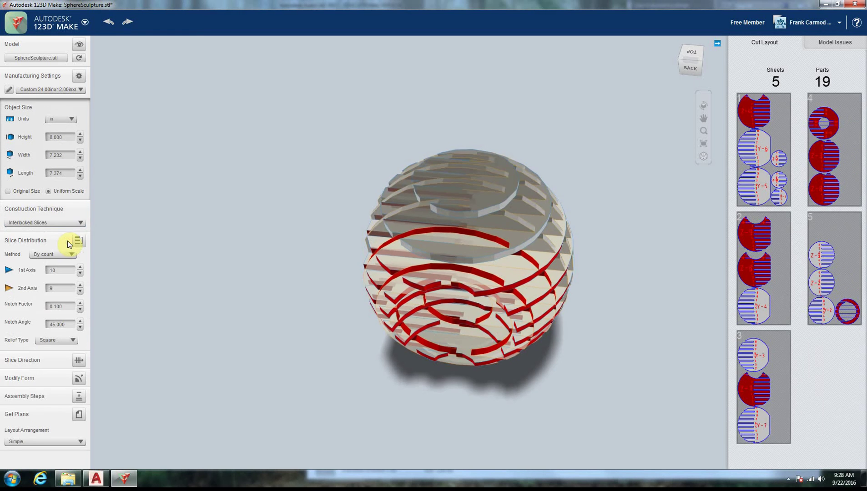
click(690, 70)
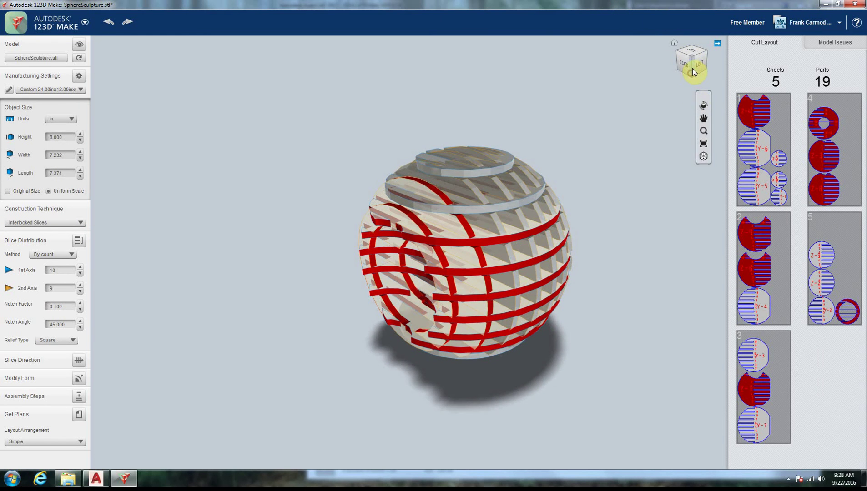
click(693, 69)
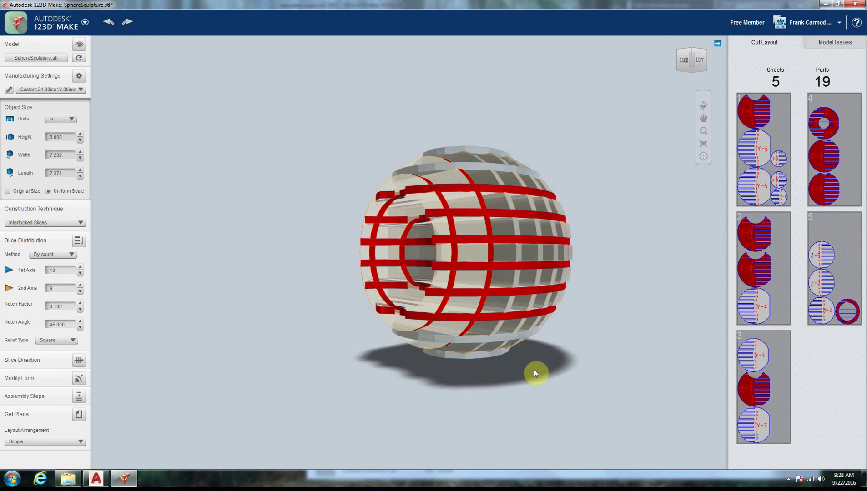
click(81, 285)
click(81, 285)
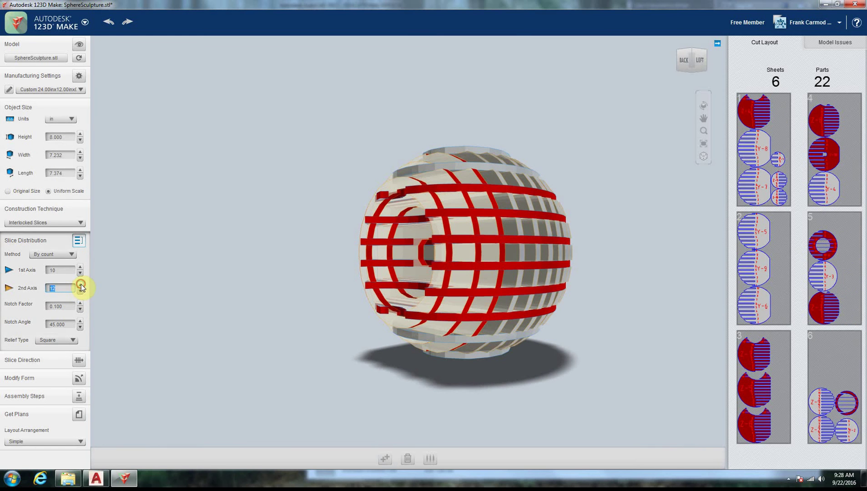
click(80, 291)
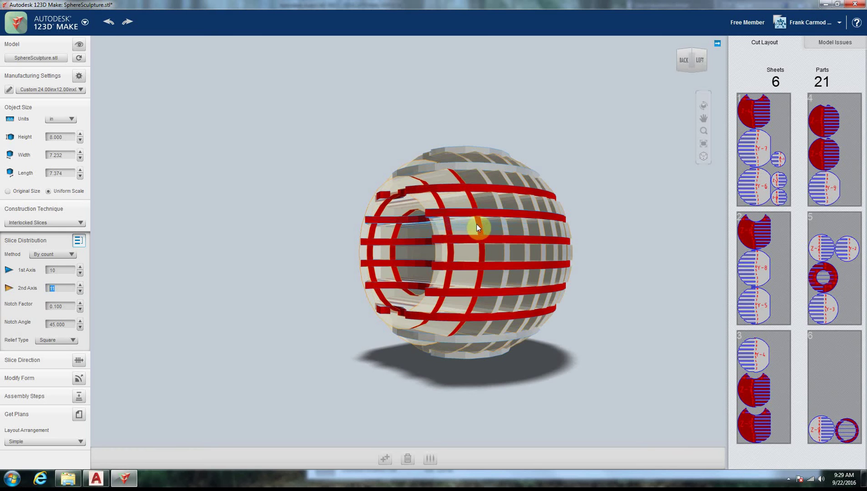
click(80, 284)
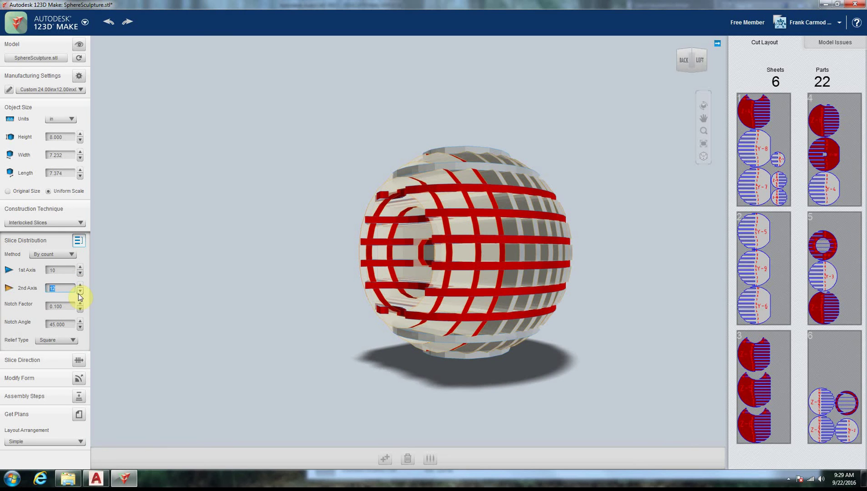
click(79, 294)
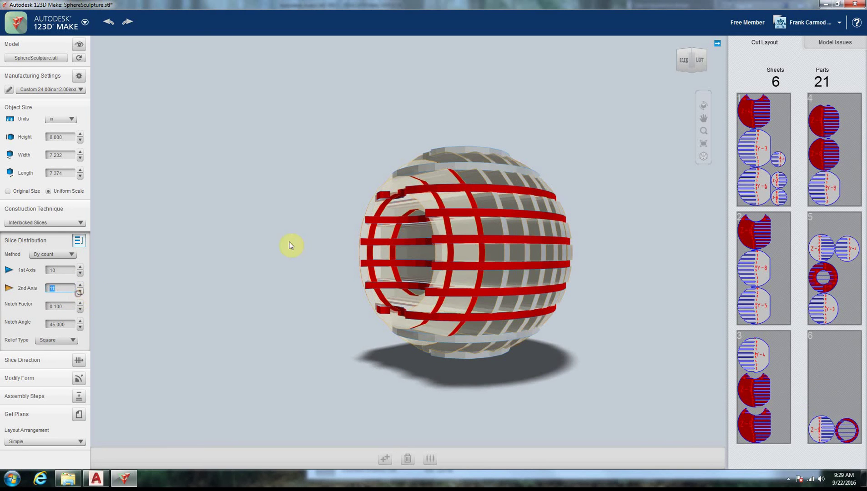
Delete two front slices of the sphere.
click(446, 231)
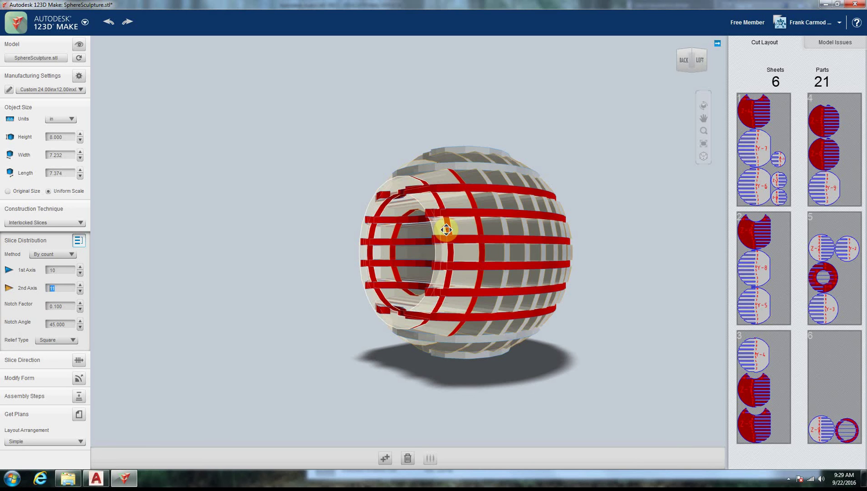
key(Delete)
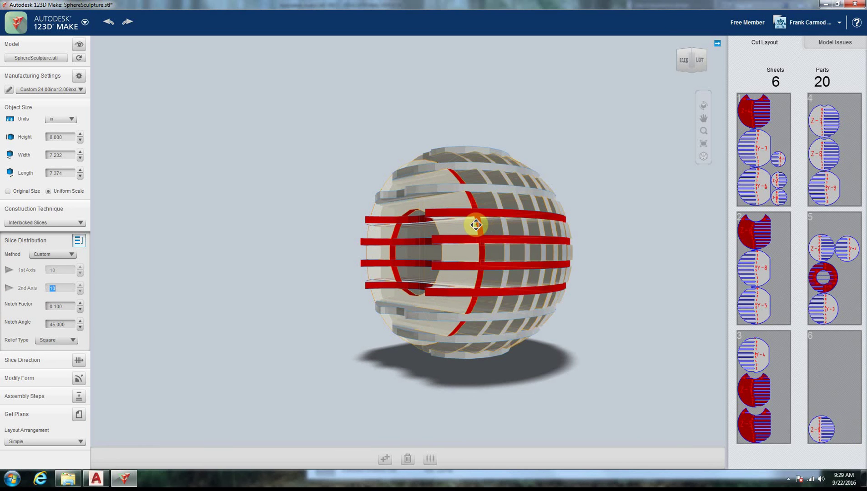
click(479, 229)
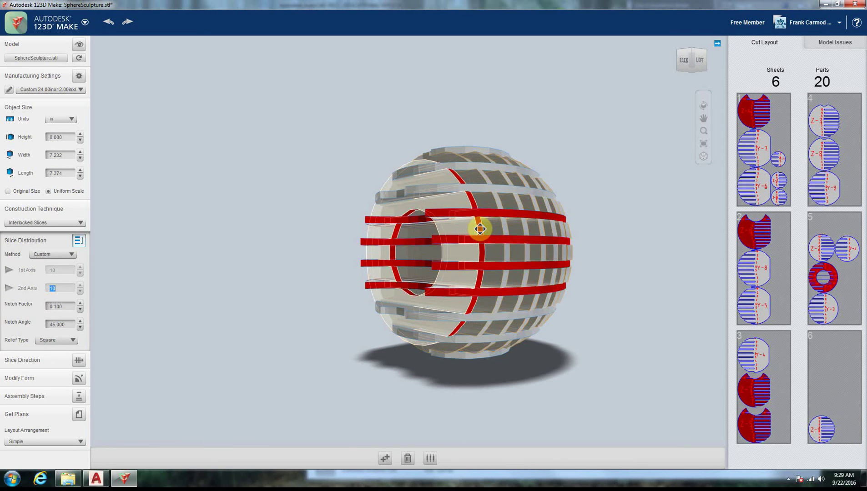
key(Delete)
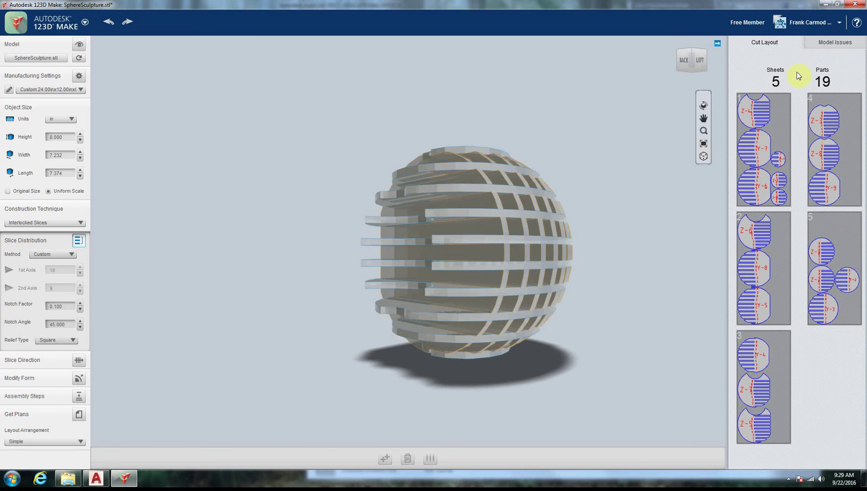
Check Model Issues for errors and orbit to inspect the sphere from below, the left and the top.
drag(701, 68, 657, 3)
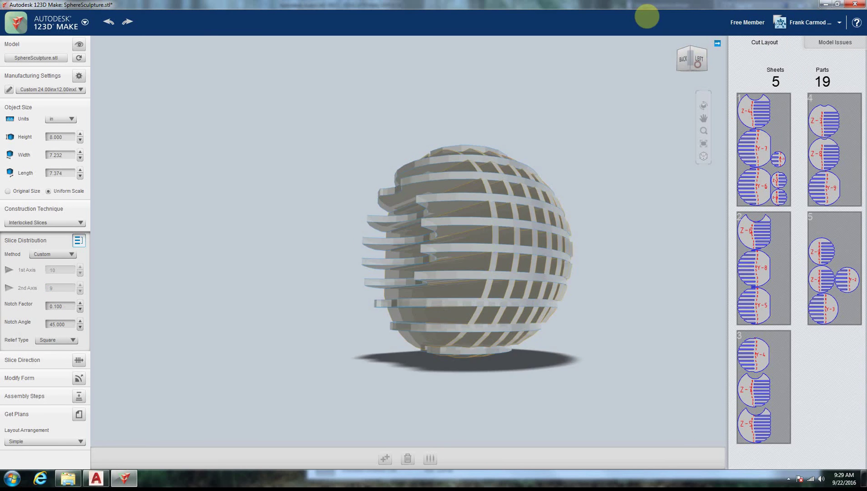
click(831, 43)
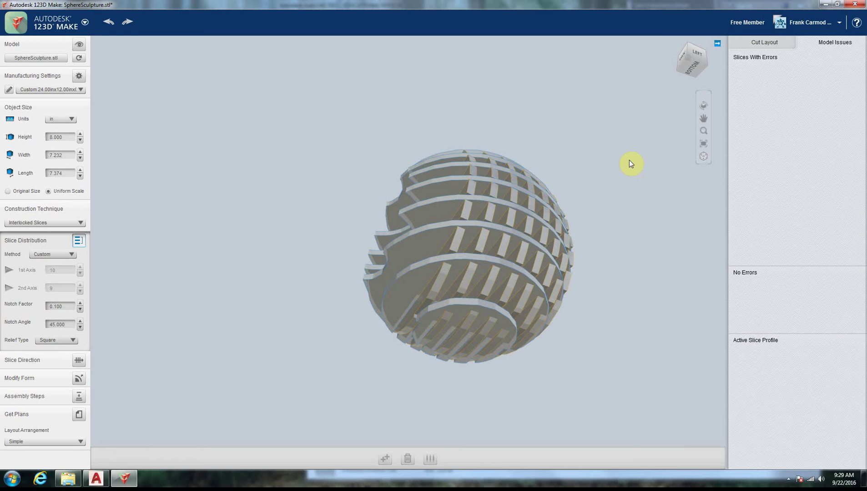
mouse_move(692, 60)
click(690, 70)
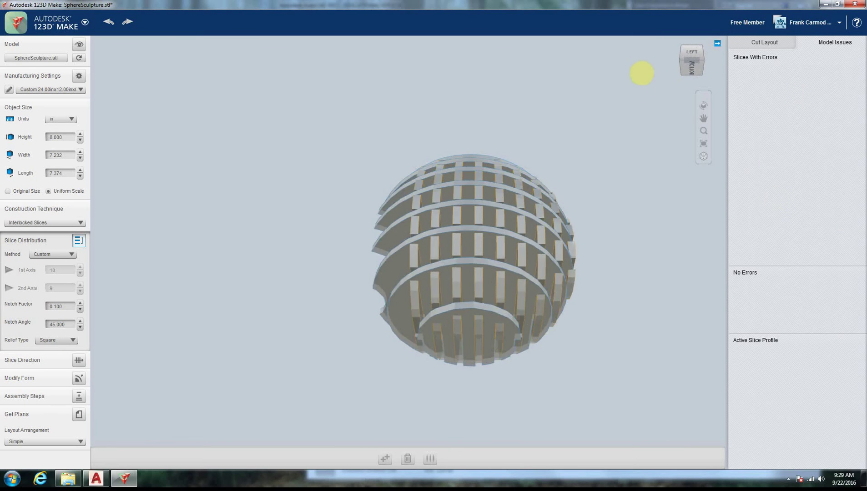
mouse_move(685, 191)
right_down()
mouse_move(723, 189)
mouse_move(820, 113)
right_up()
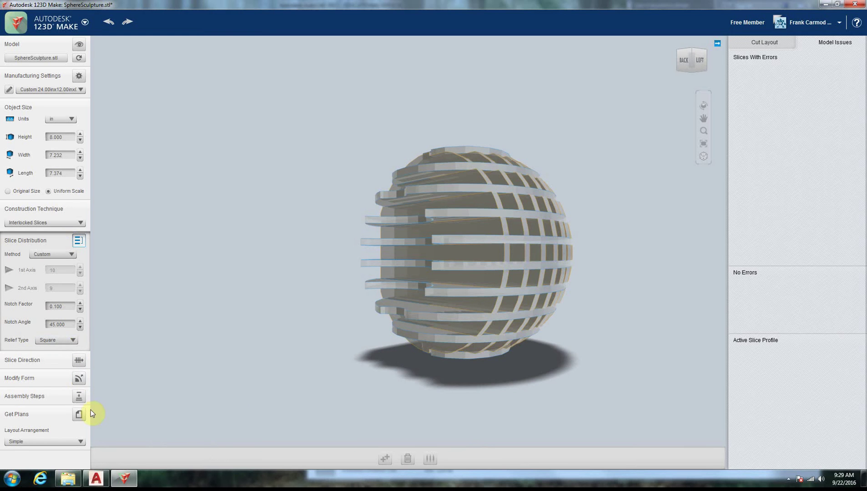
Export the cutting plans as DXF to sculpture.zip and close 123D Make.
click(79, 414)
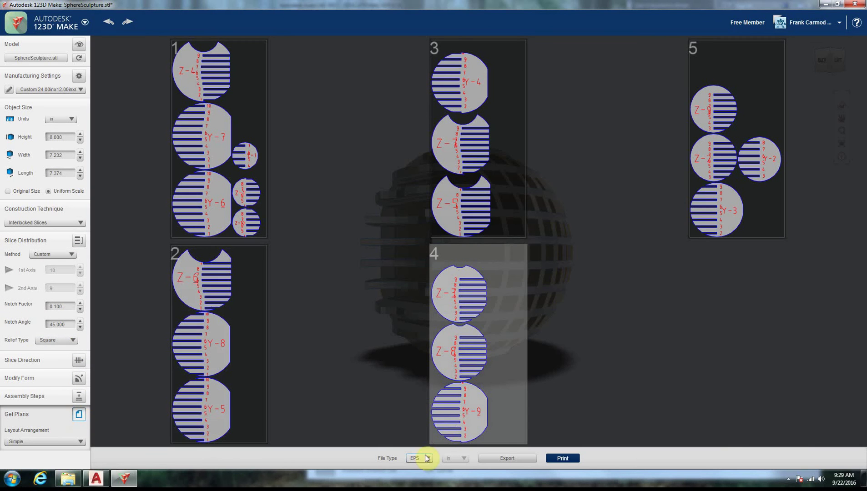
click(427, 458)
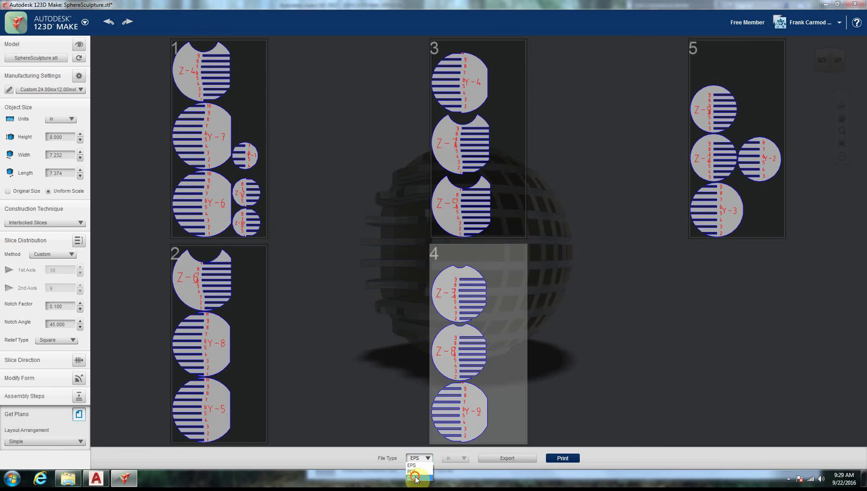
click(415, 478)
click(520, 461)
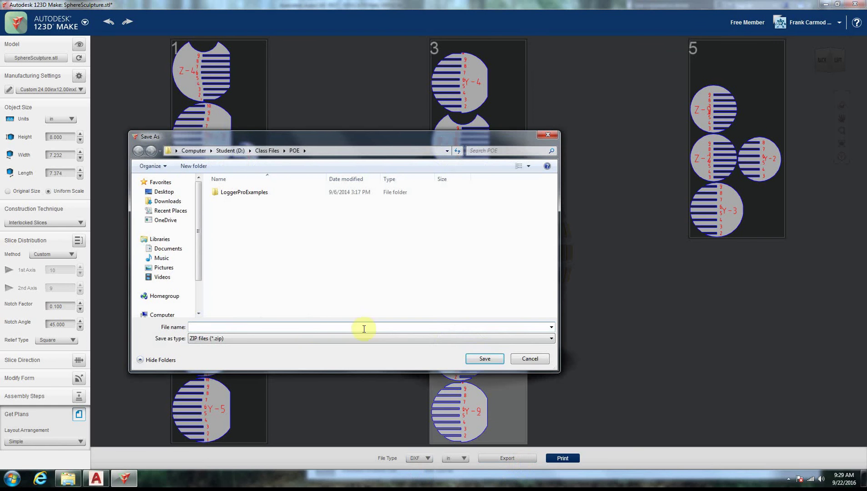
text(scuplture.zip)
key(Return)
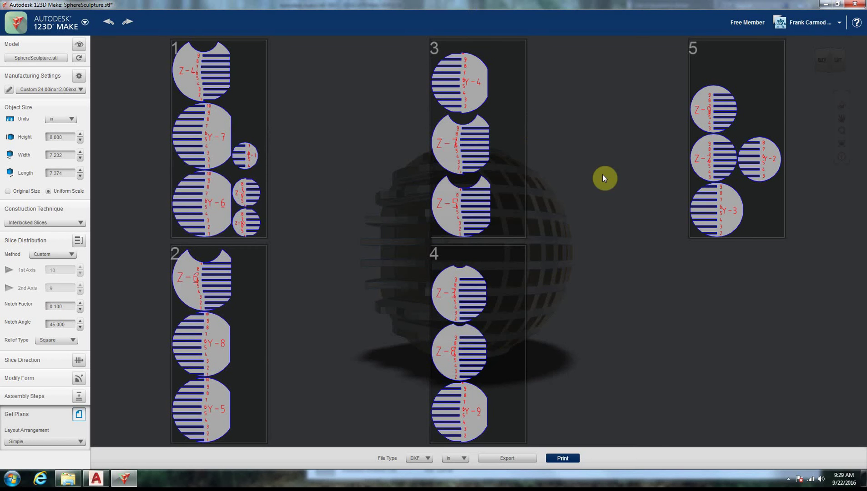
mouse_move(807, 22)
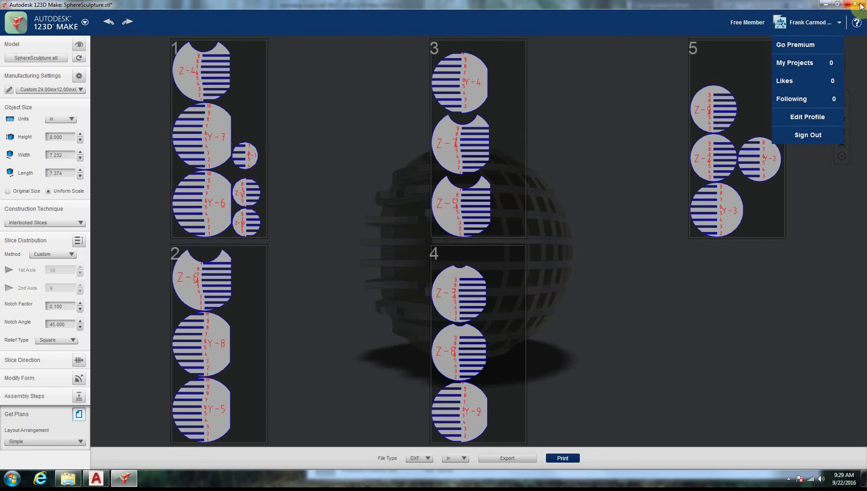
click(862, 4)
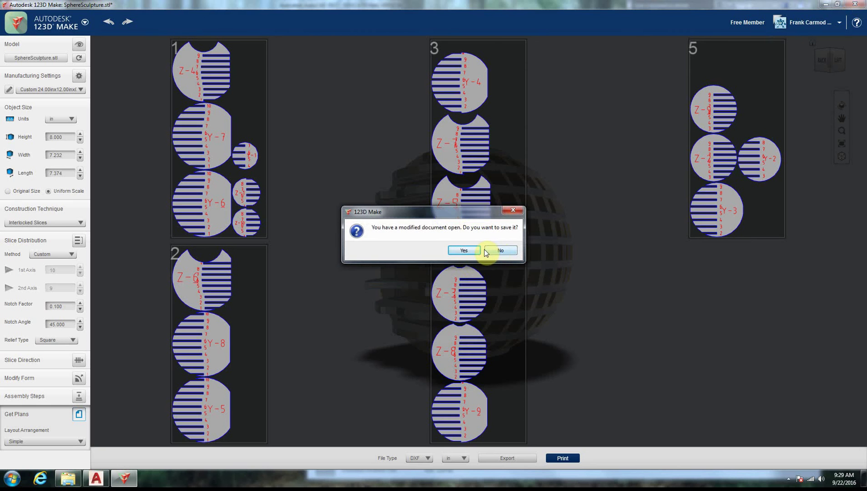
Answer the 123D Make save prompt and extract sculpture.zip into a sculpture folder.
click(503, 250)
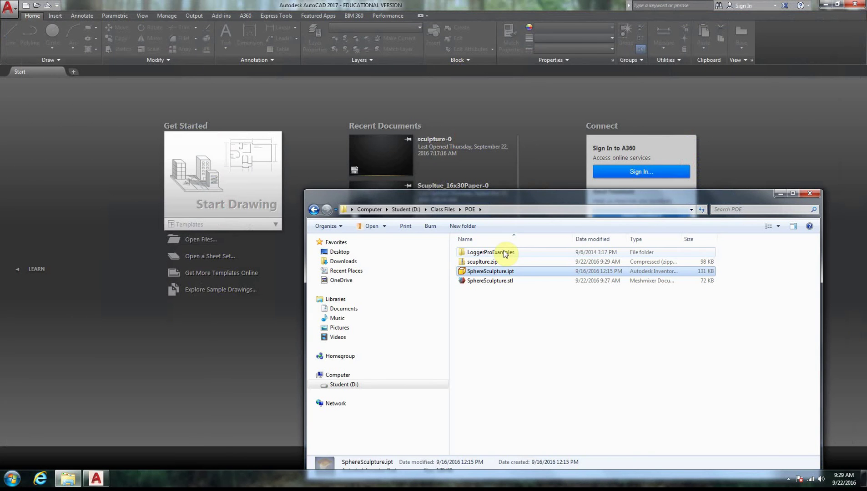
click(632, 371)
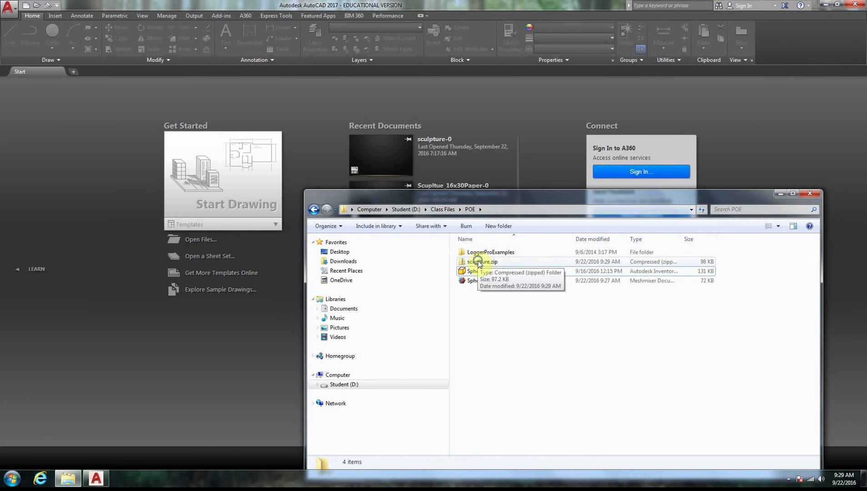
right_click(479, 263)
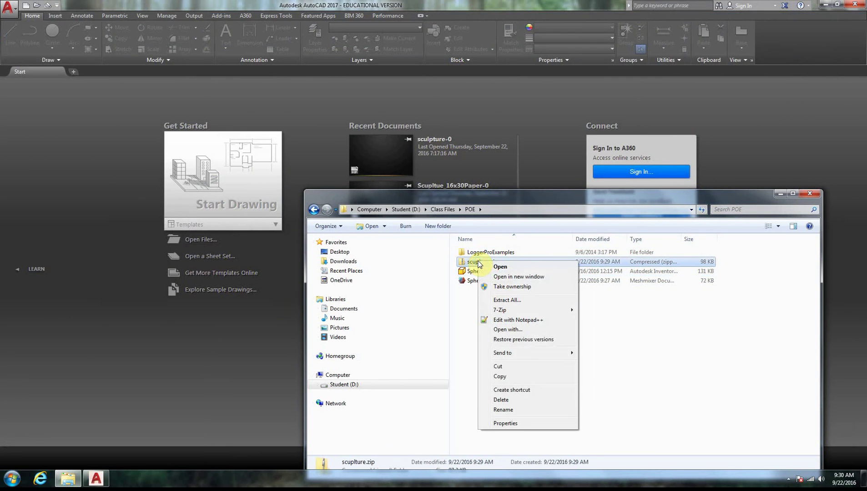
click(472, 319)
right_click(489, 260)
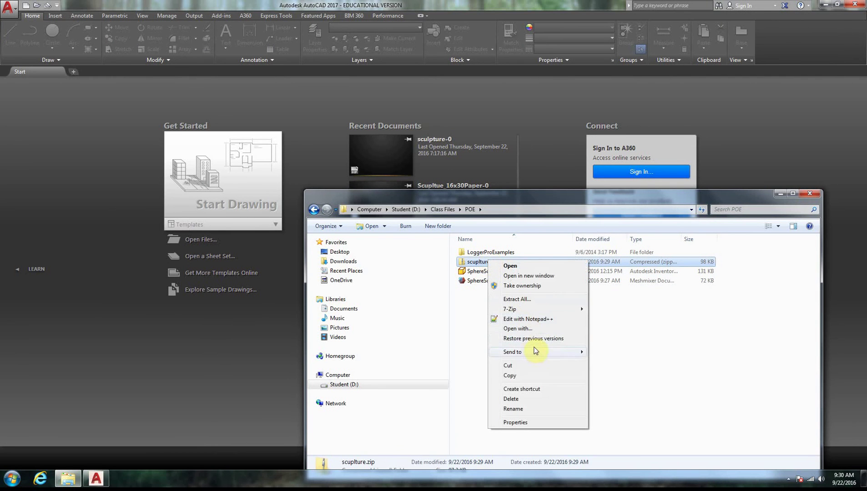
click(539, 300)
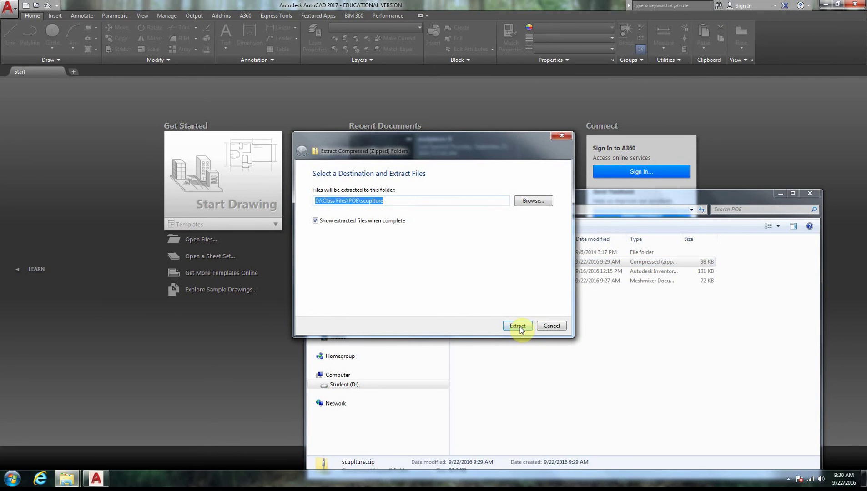
click(519, 327)
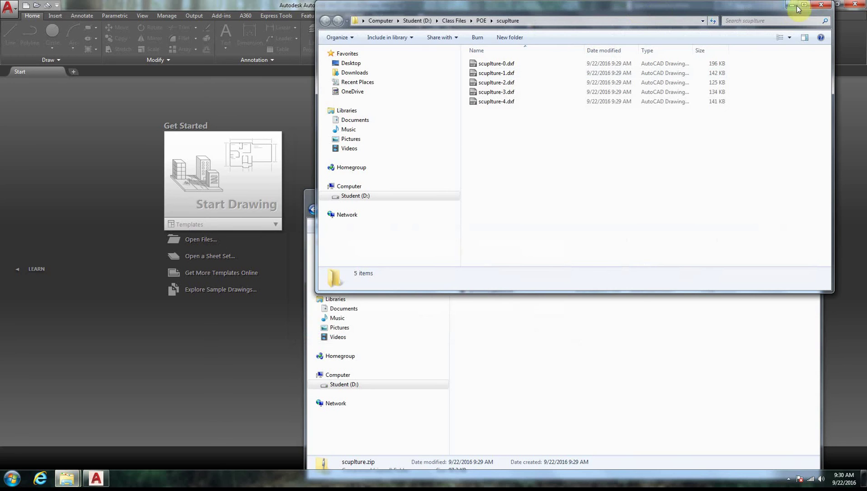
Browse the sculpture.zip archive and select its five DXF files.
click(821, 5)
click(473, 263)
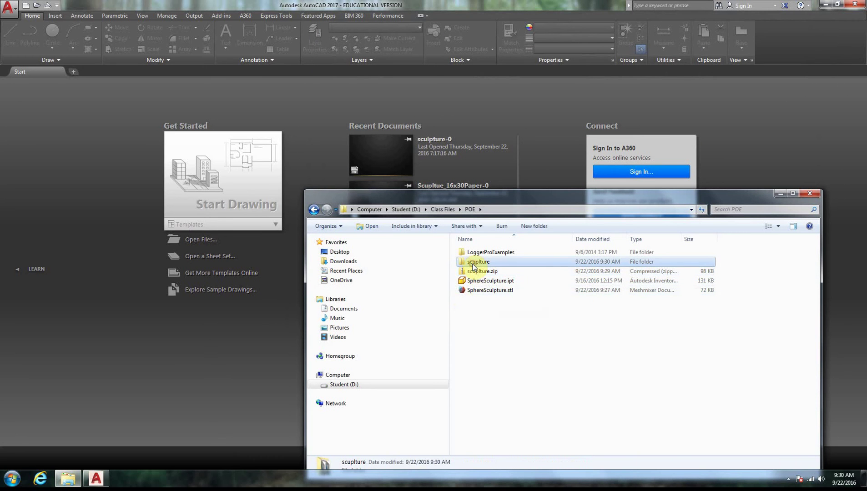
click(474, 260)
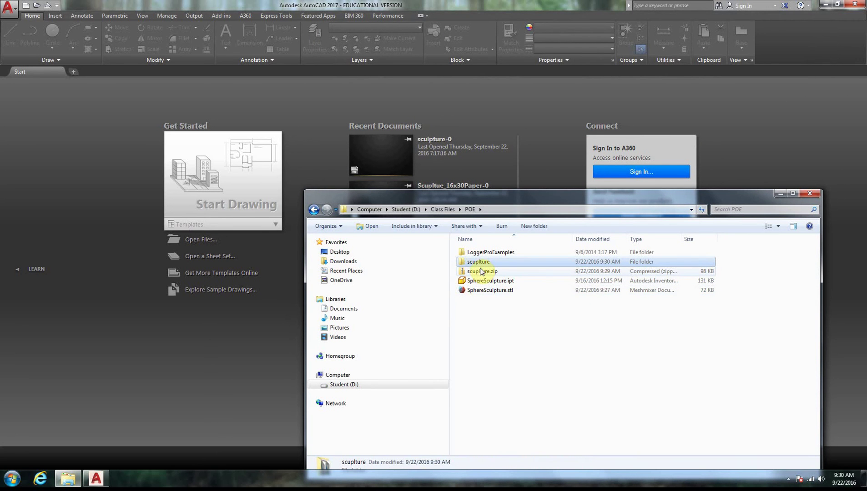
click(482, 272)
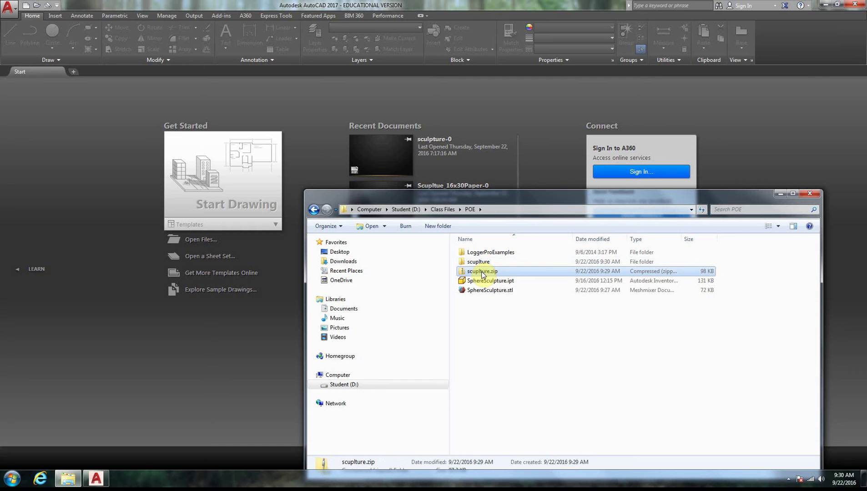
double_click(482, 274)
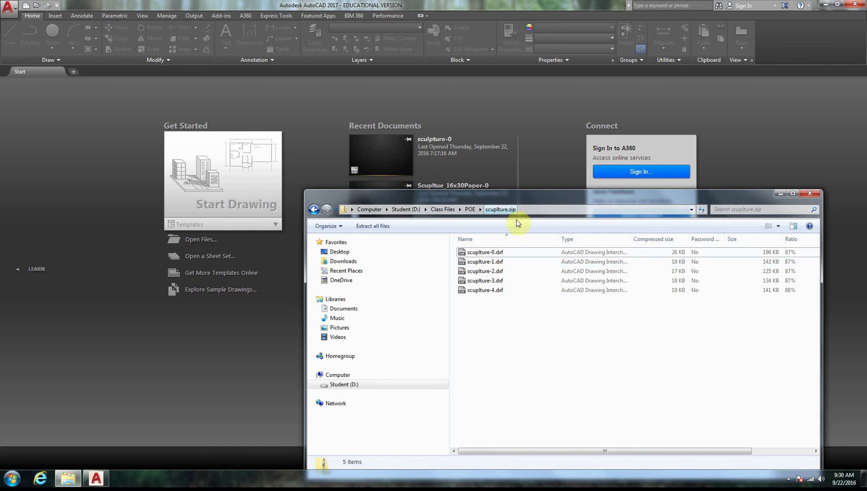
click(471, 210)
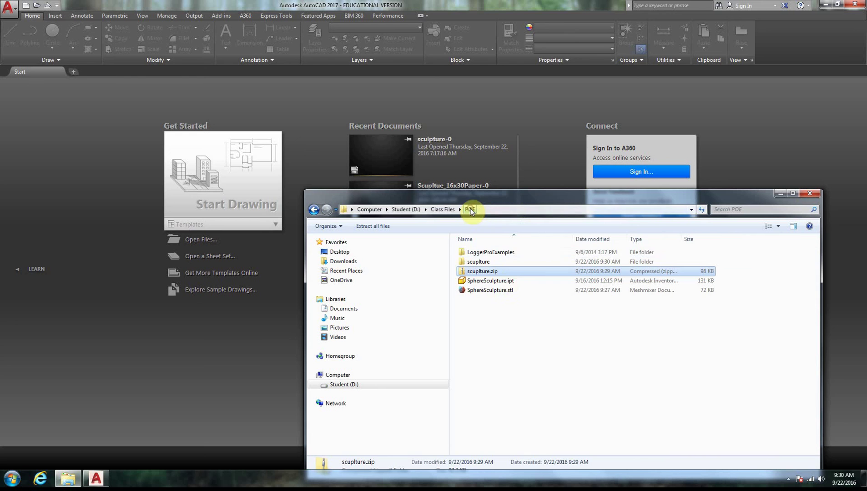
right_click(475, 272)
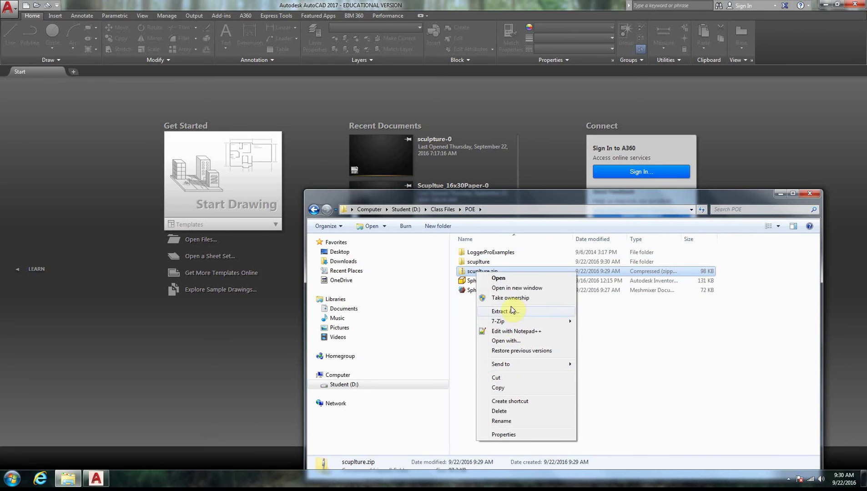
click(628, 317)
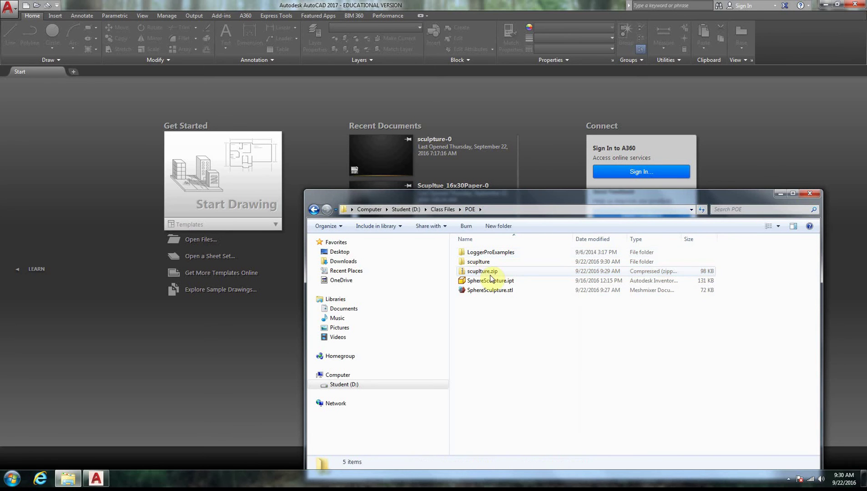
double_click(492, 273)
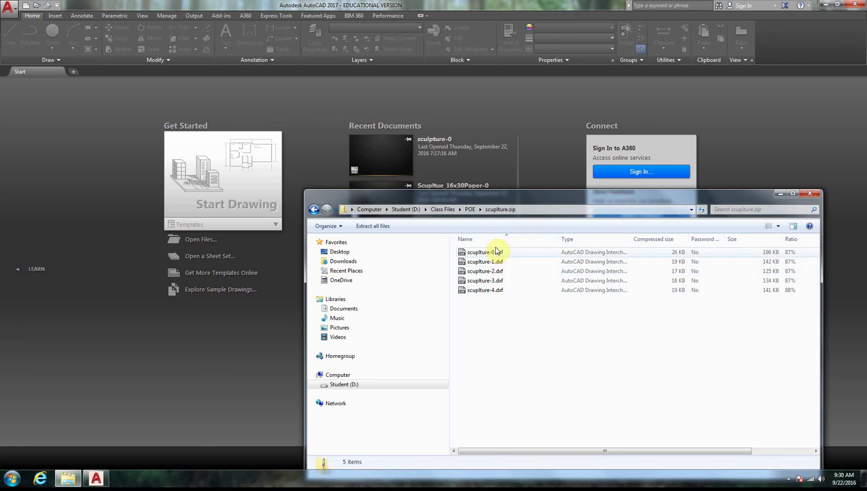
drag(521, 328, 461, 238)
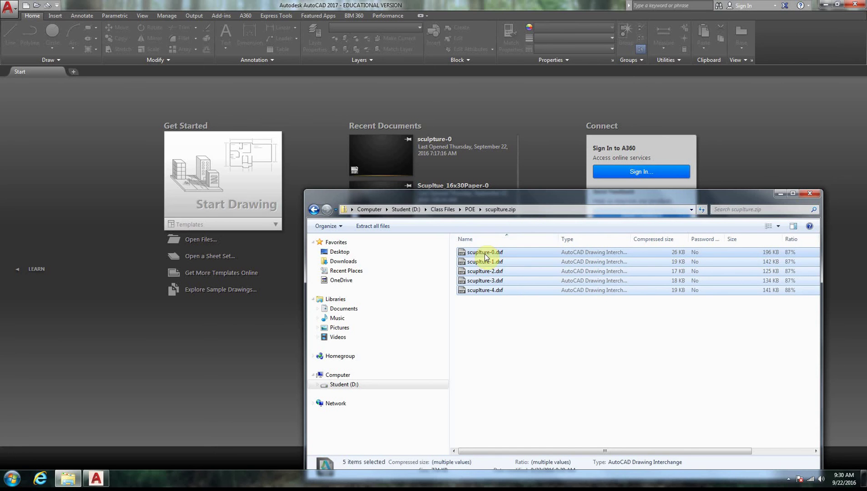
click(470, 210)
click(519, 329)
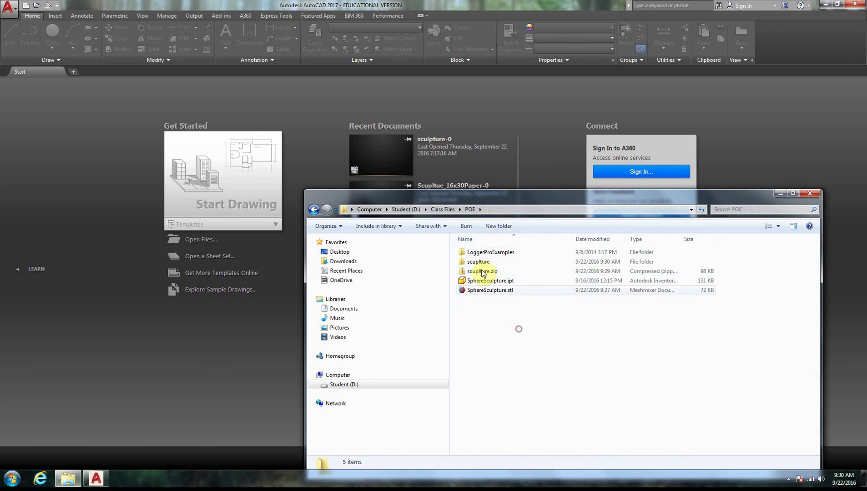
Delete sculpture.zip to the Recycle Bin and open the extracted sculpture folder.
right_click(493, 271)
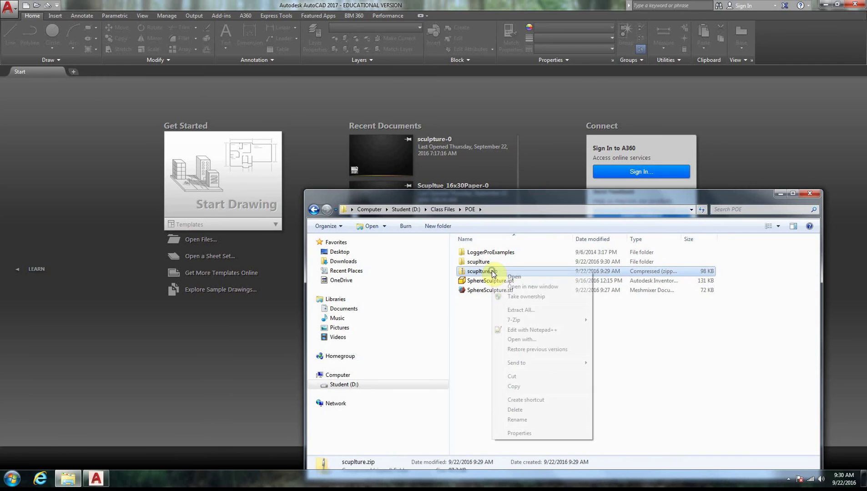
click(463, 335)
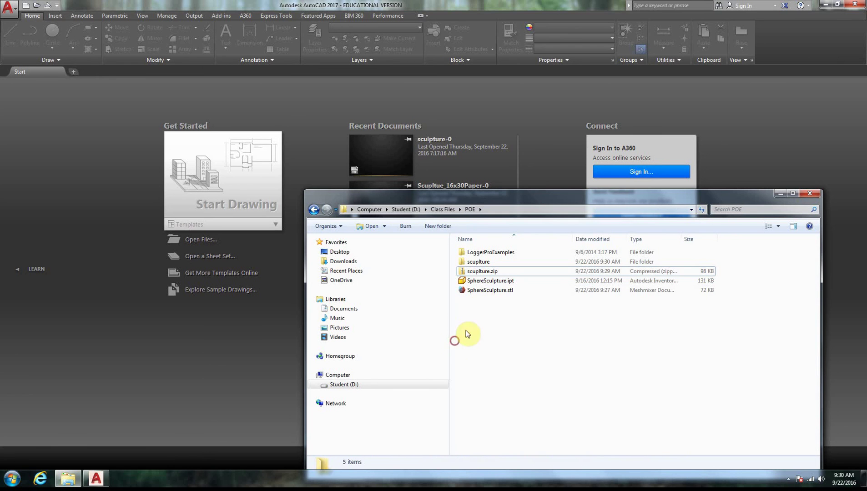
click(479, 262)
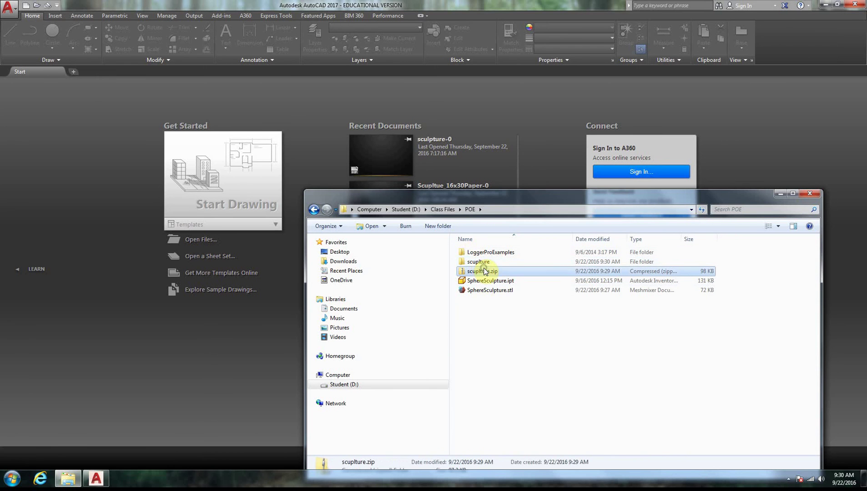
right_click(483, 268)
click(519, 407)
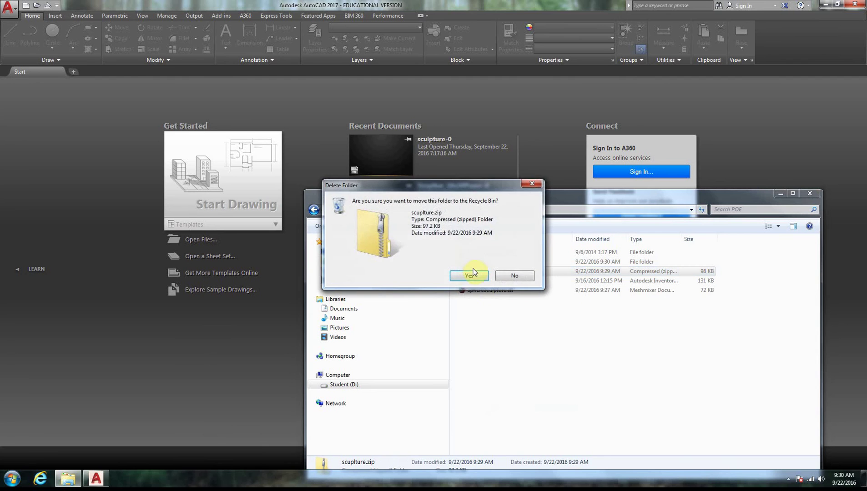
click(470, 277)
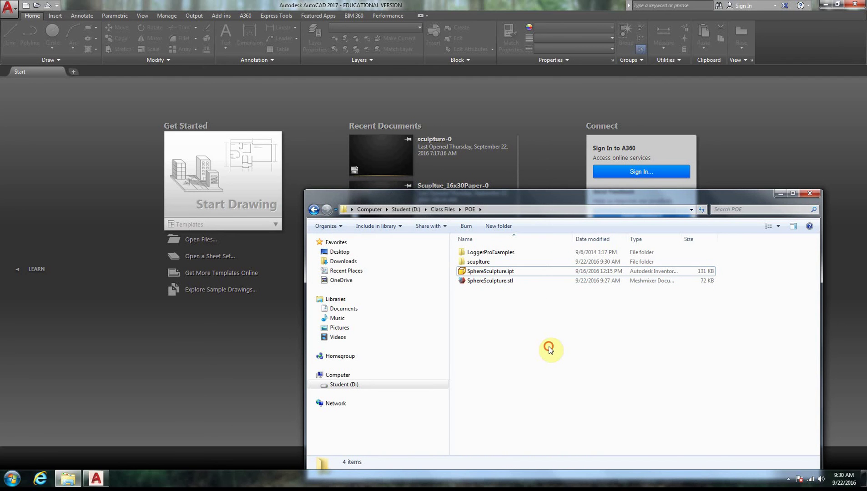
double_click(482, 262)
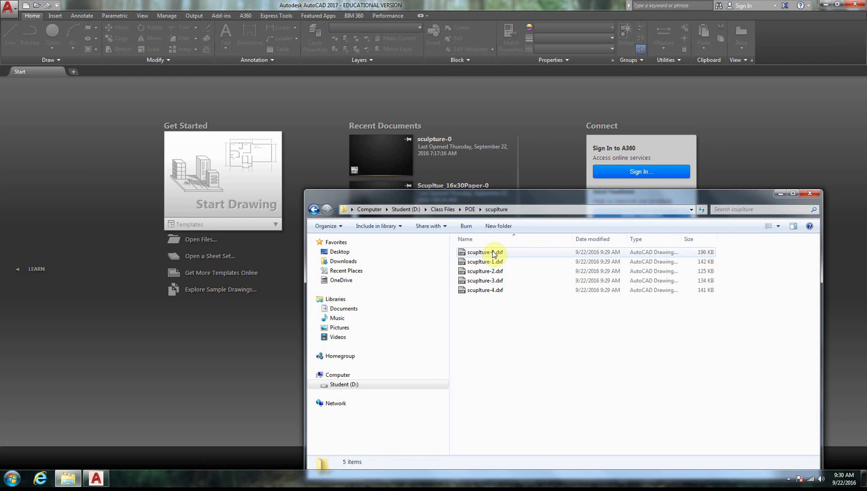
Open sculpture-0.dxf in AutoCAD from Explorer and pan the numbered slice profiles into full view.
click(493, 252)
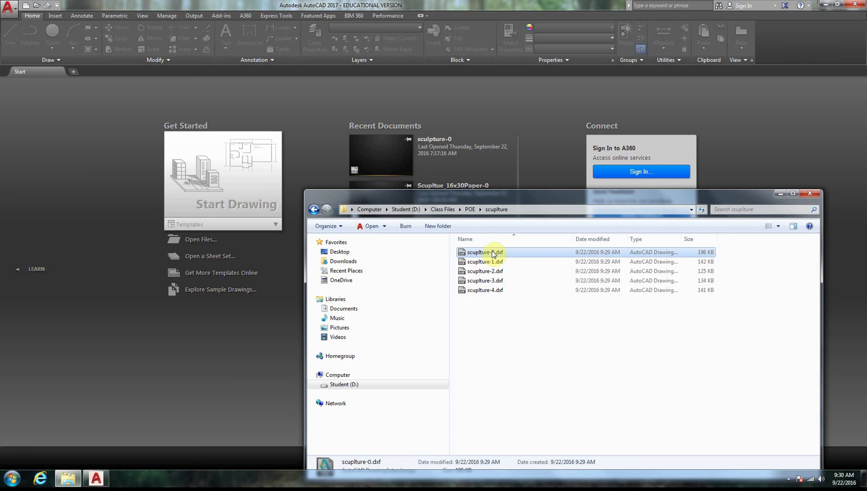
drag(493, 250, 388, 162)
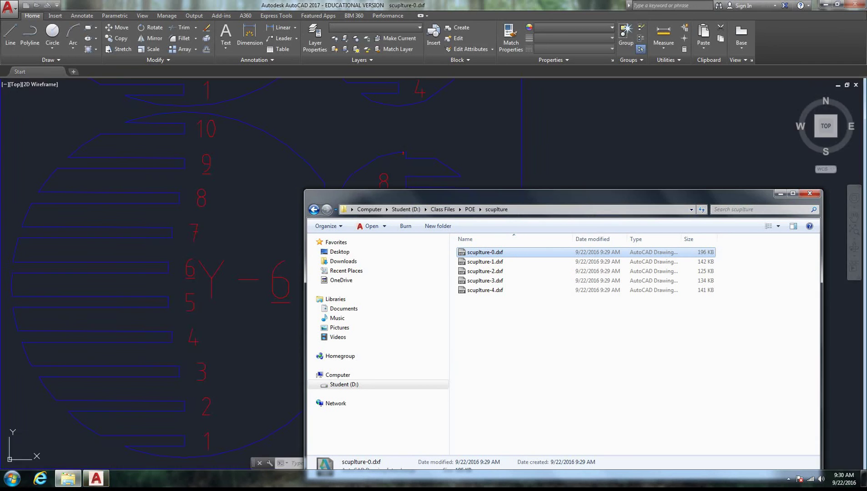
click(778, 195)
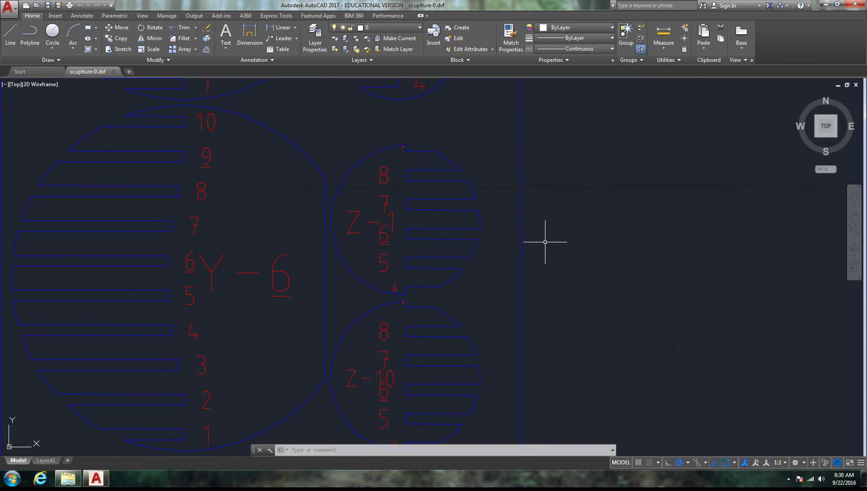
scroll(549, 242, up, 2)
scroll(549, 242, down, 2)
scroll(548, 242, down, 1)
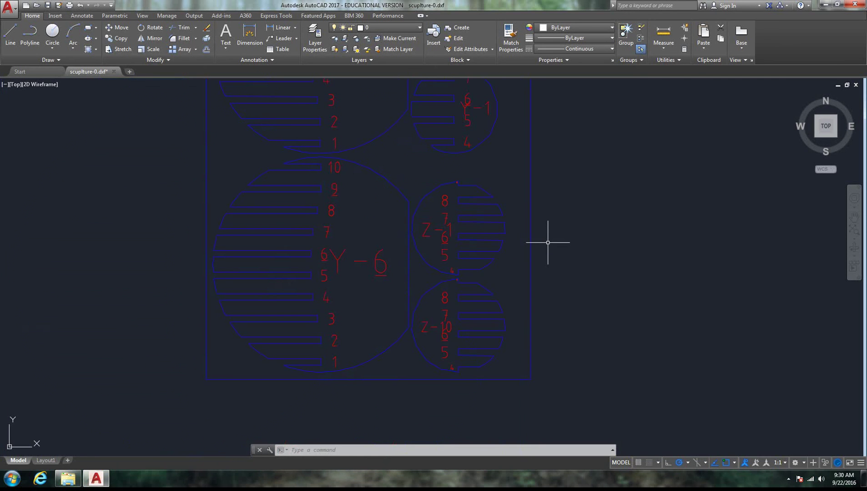
scroll(548, 241, down, 1)
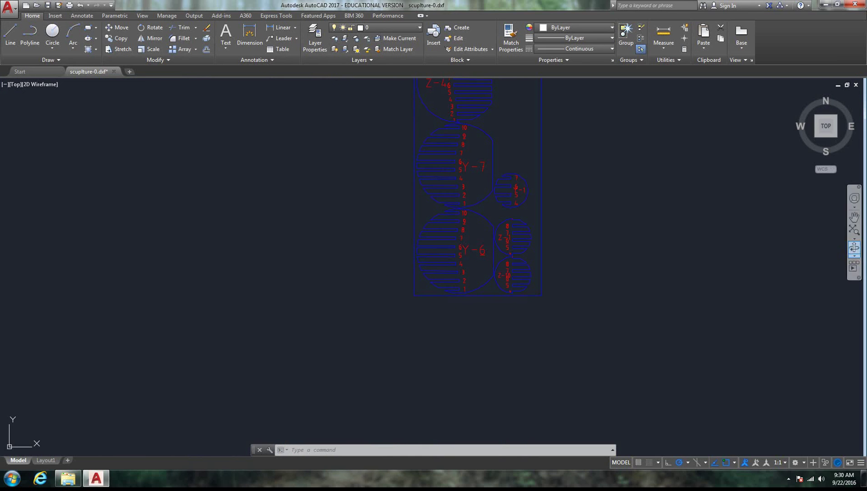
click(855, 217)
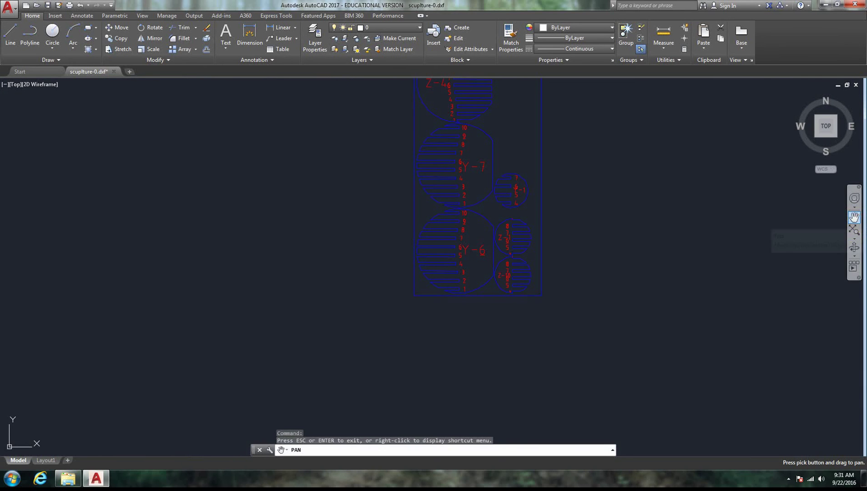
mouse_move(605, 191)
mouse_down()
mouse_move(608, 256)
mouse_move(567, 267)
mouse_up()
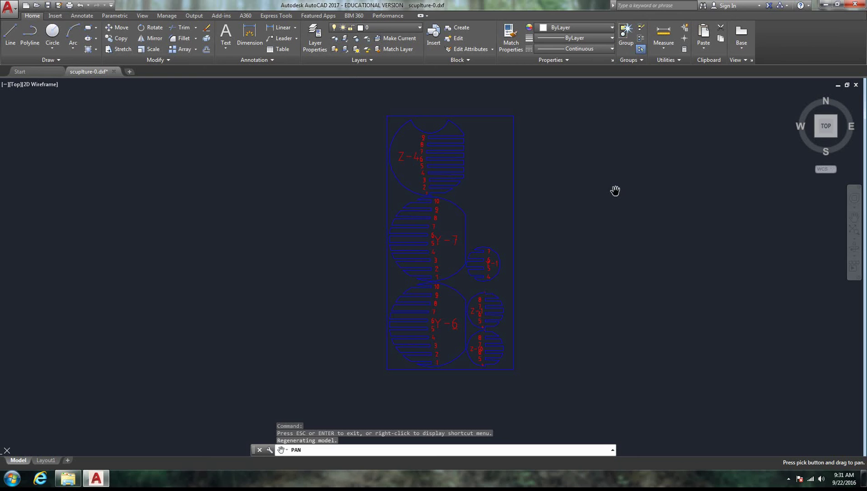
right_click(751, 217)
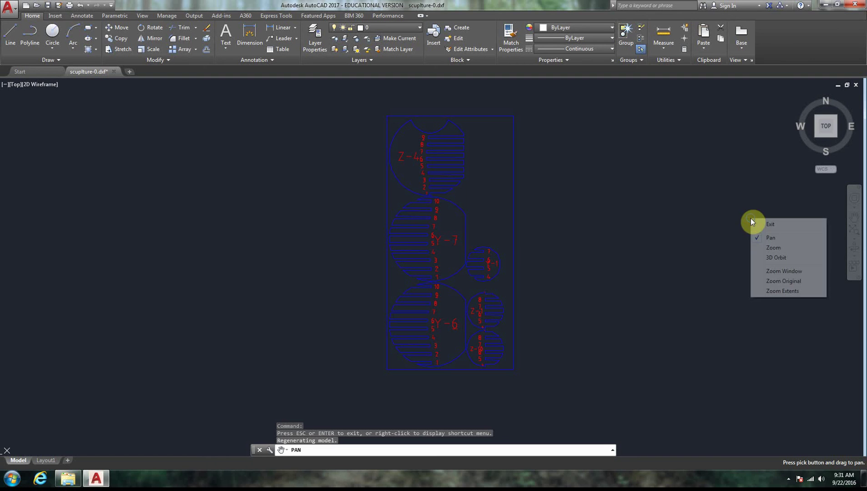
click(773, 224)
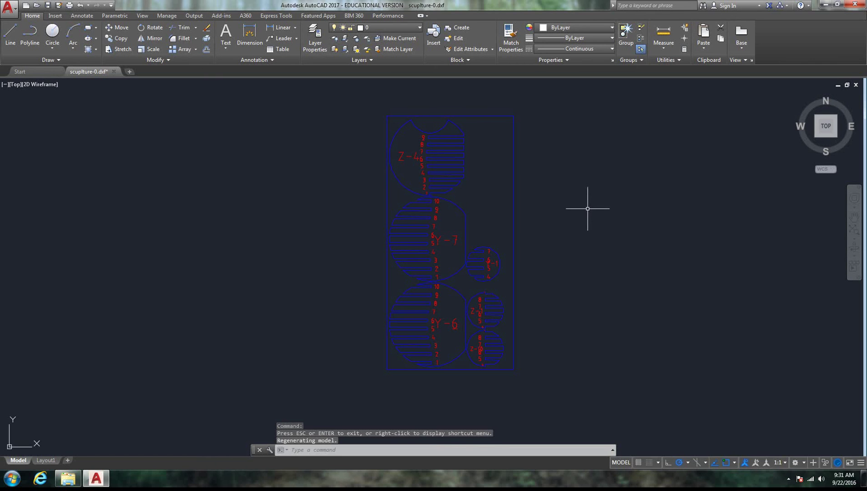
Select all the slice geometry and set its lineweight to 0.00 mm.
key(ctrl+a)
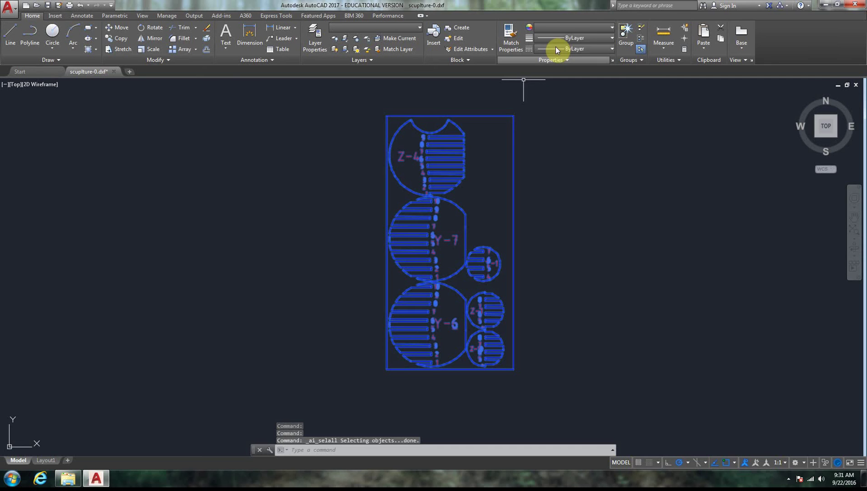
click(584, 39)
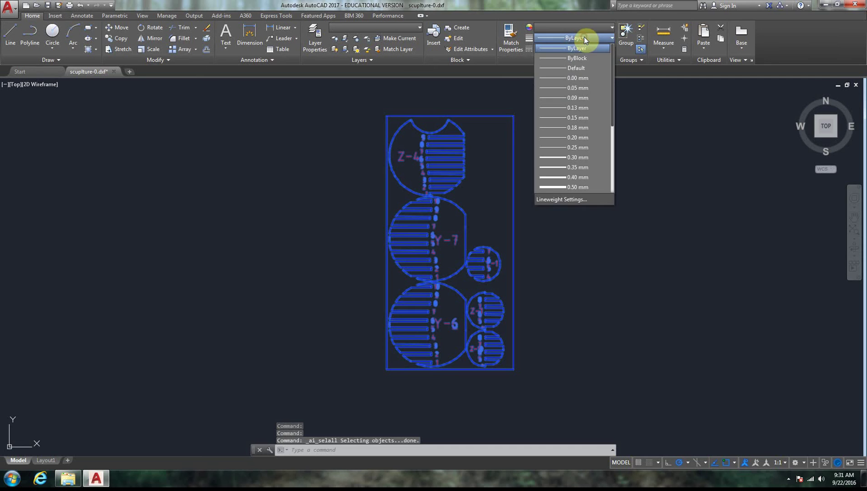
click(597, 79)
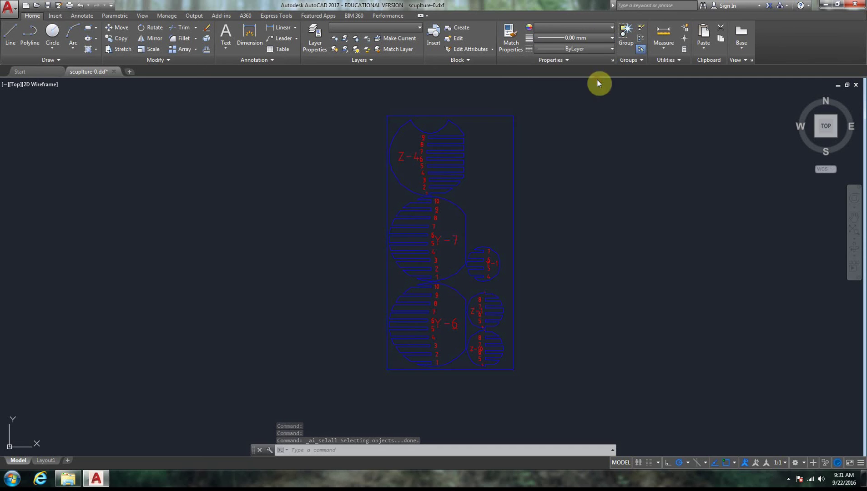
right_click(609, 214)
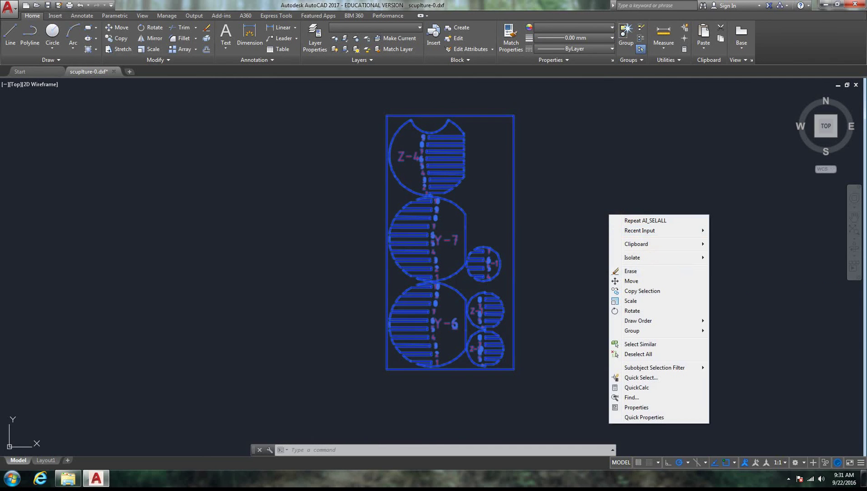
click(756, 277)
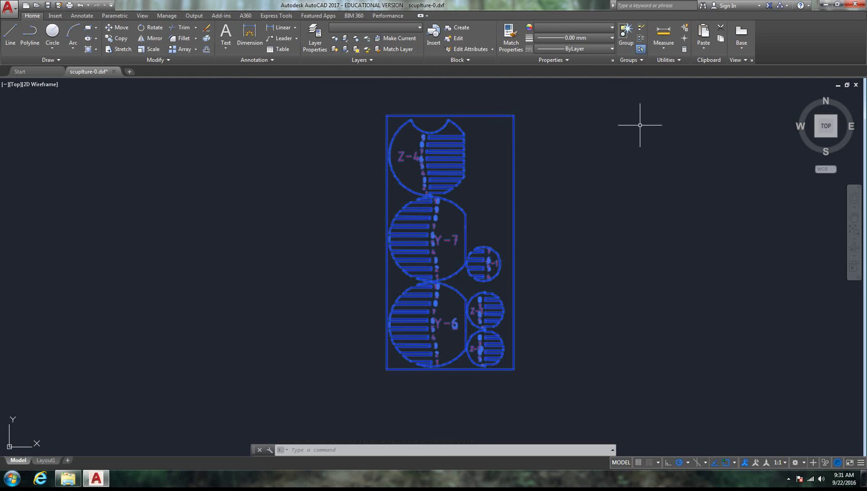
Rotate the whole layout 90° about the border's lower-right corner and recentre it on screen.
key(ctrl+a)
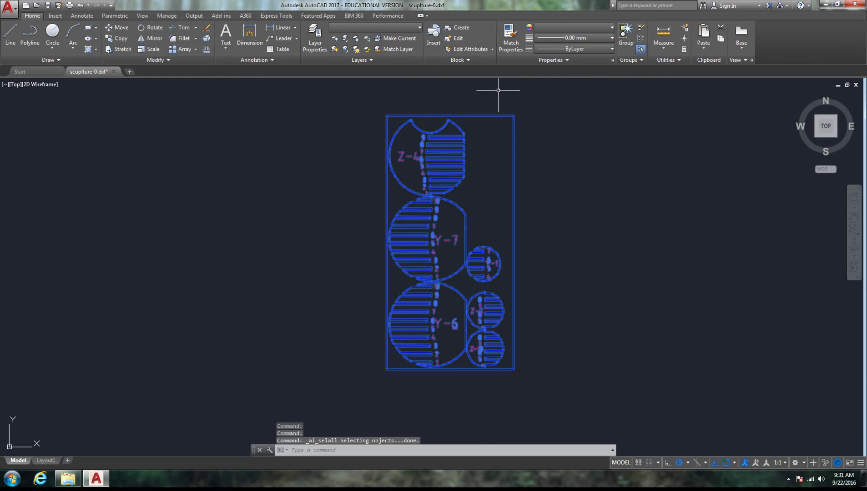
click(152, 27)
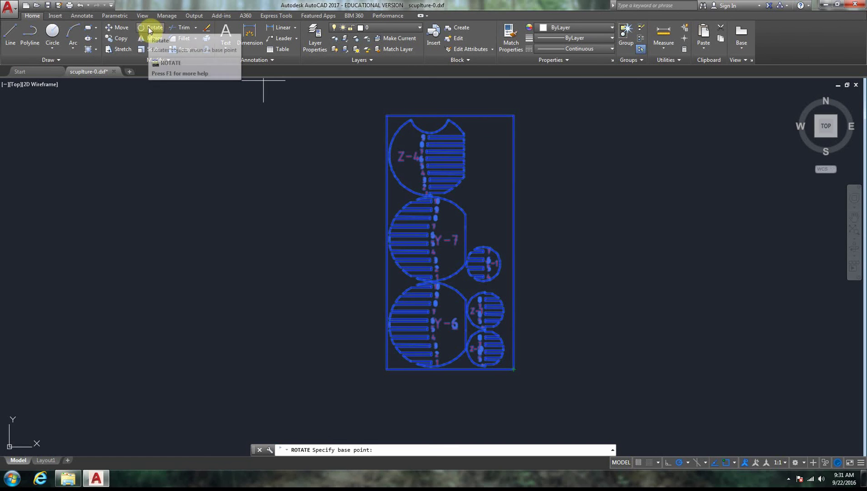
click(514, 369)
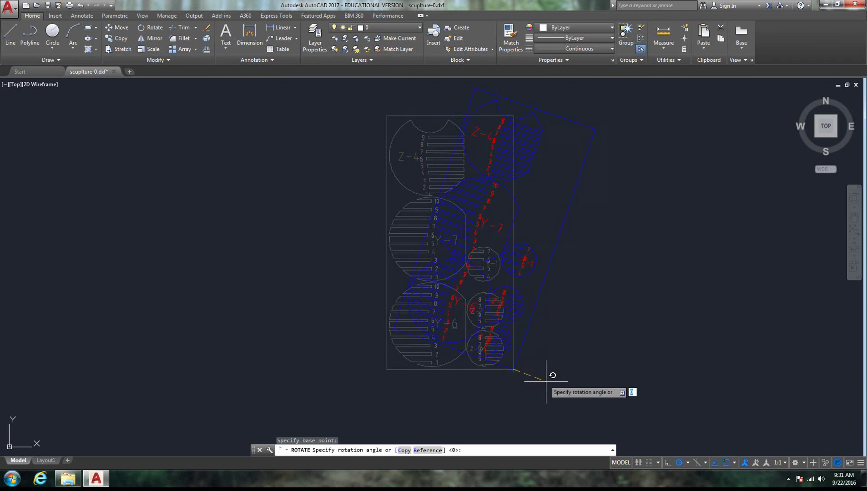
click(513, 416)
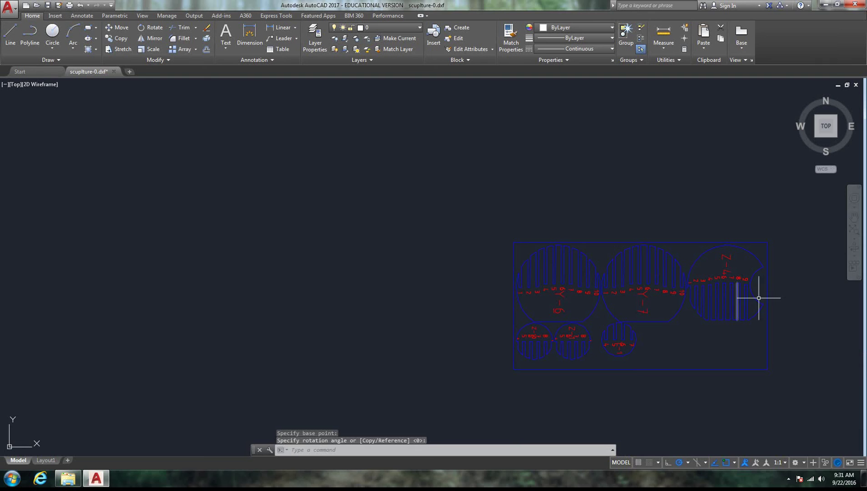
click(853, 220)
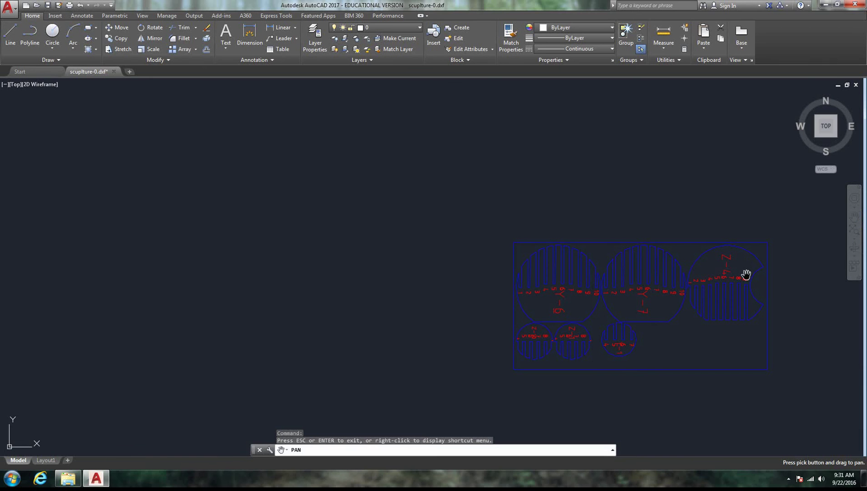
mouse_move(745, 275)
mouse_down()
mouse_move(507, 188)
mouse_move(494, 204)
mouse_up()
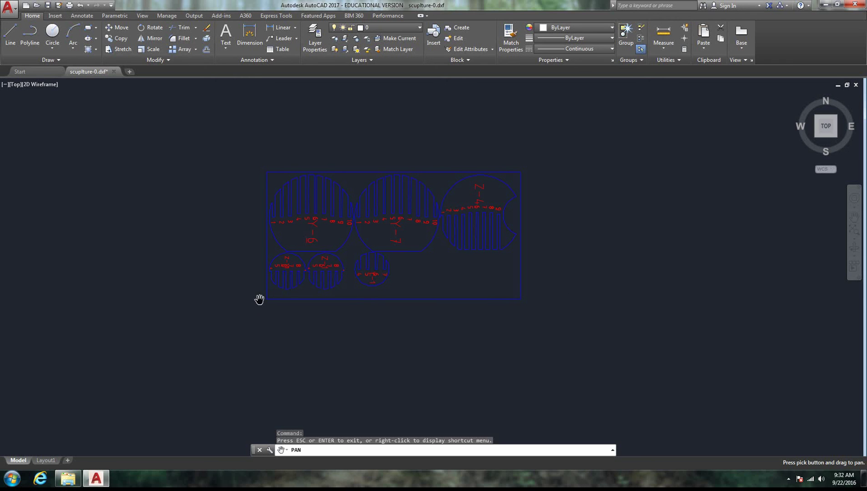
right_click(575, 265)
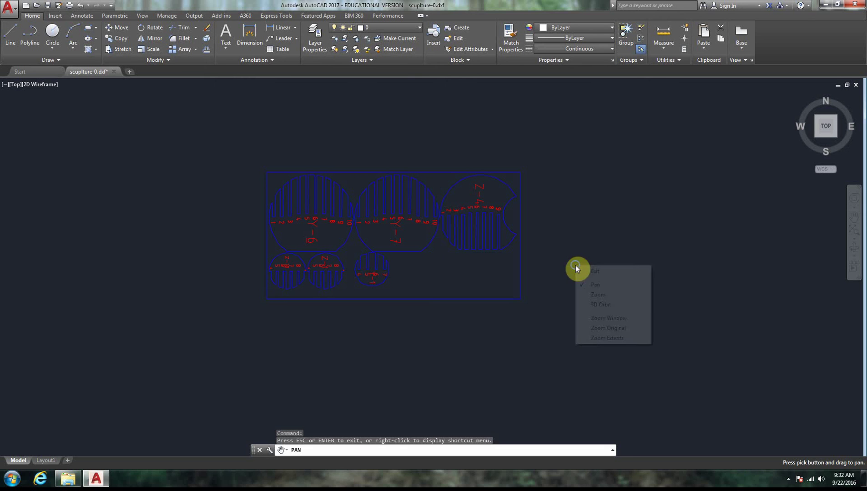
click(605, 269)
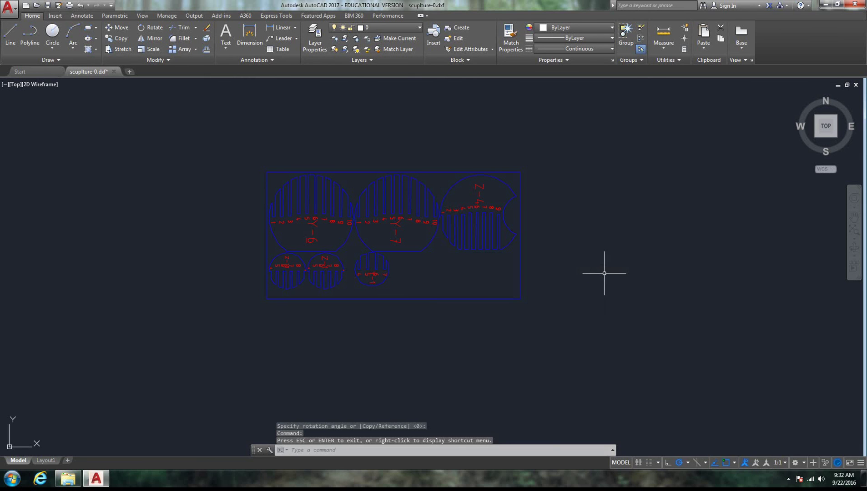
click(855, 212)
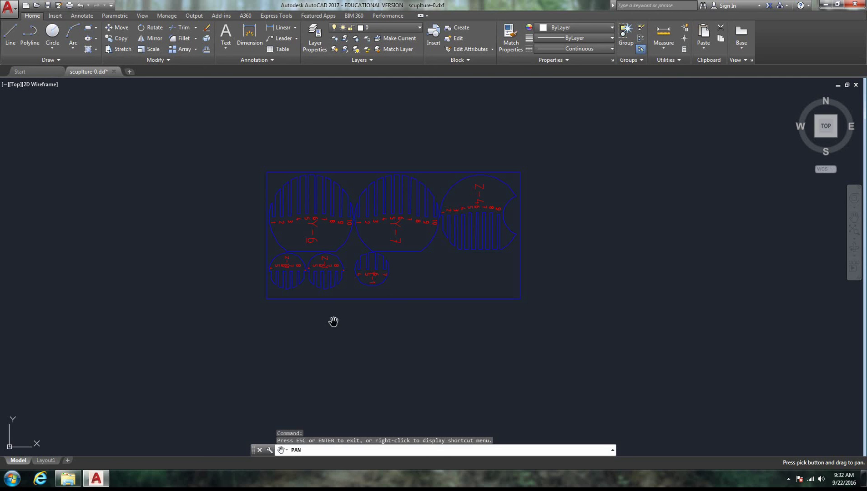
right_click(581, 223)
click(602, 231)
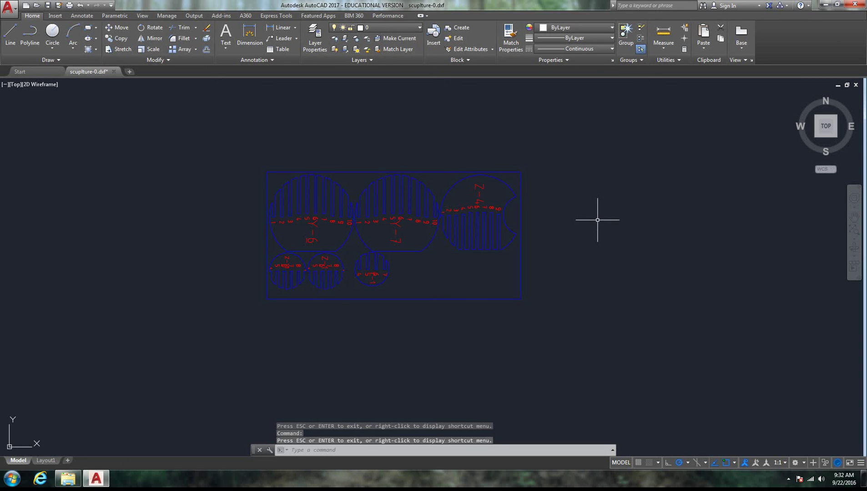
key(ctrl+p)
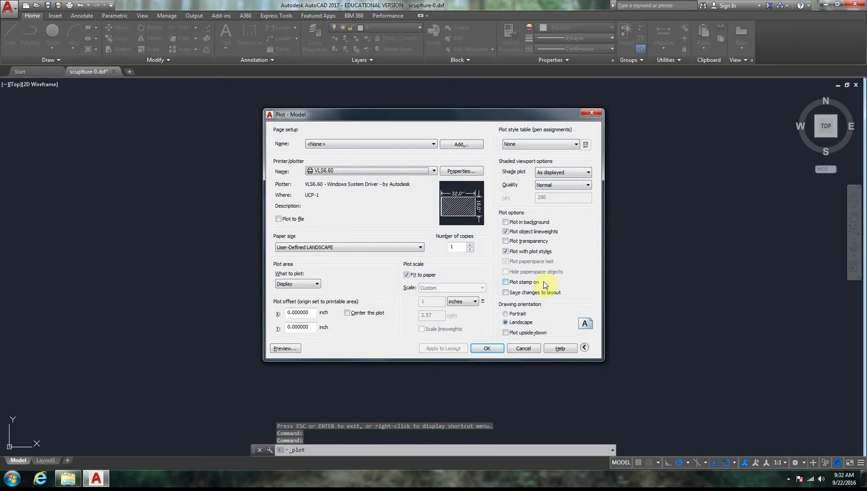
Choose the VLS6.60 laser cutter as plotter and apply acad.ctb to all layouts.
click(789, 481)
right_click(804, 437)
click(789, 335)
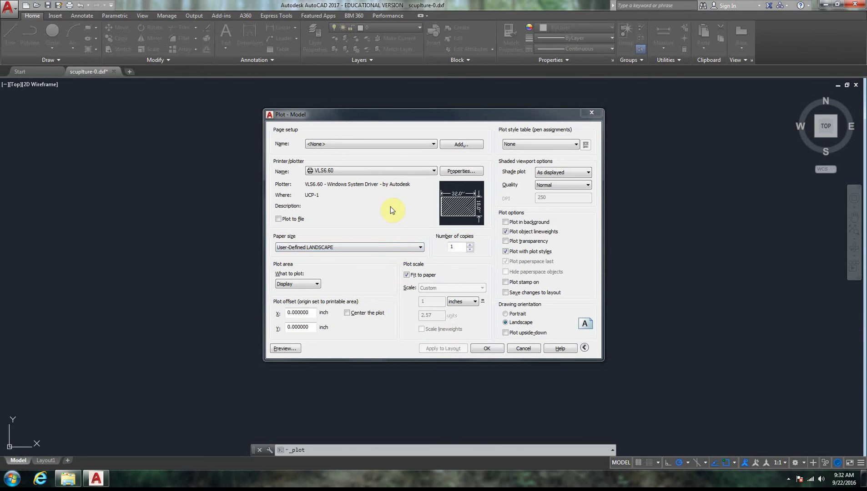
click(391, 170)
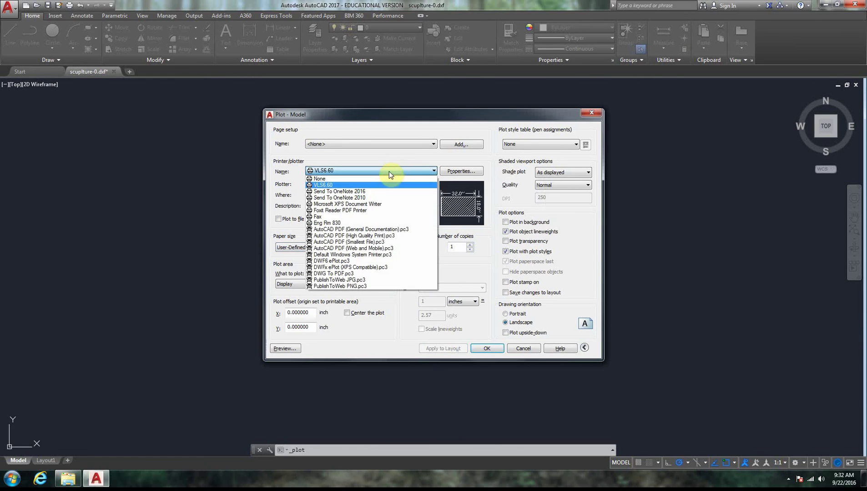
click(335, 186)
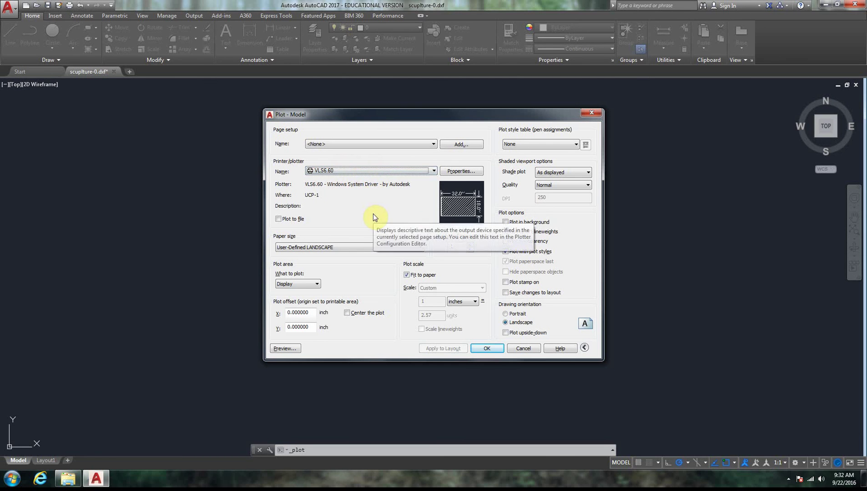
click(560, 144)
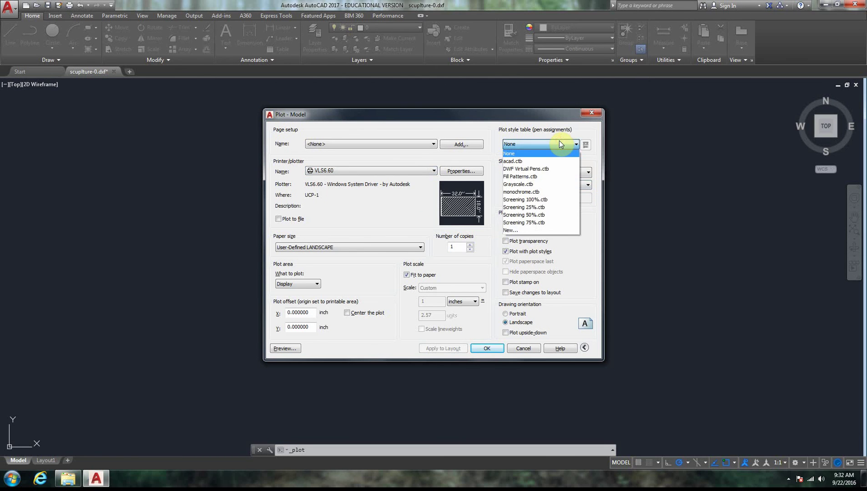
click(536, 163)
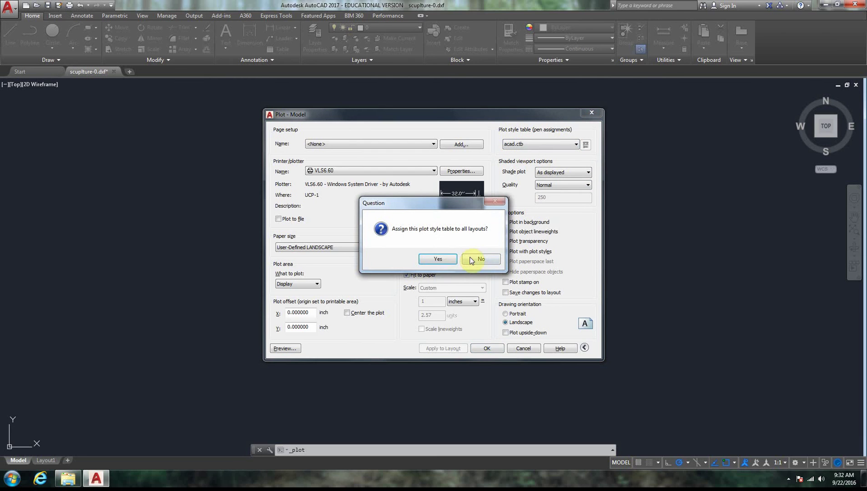
click(447, 260)
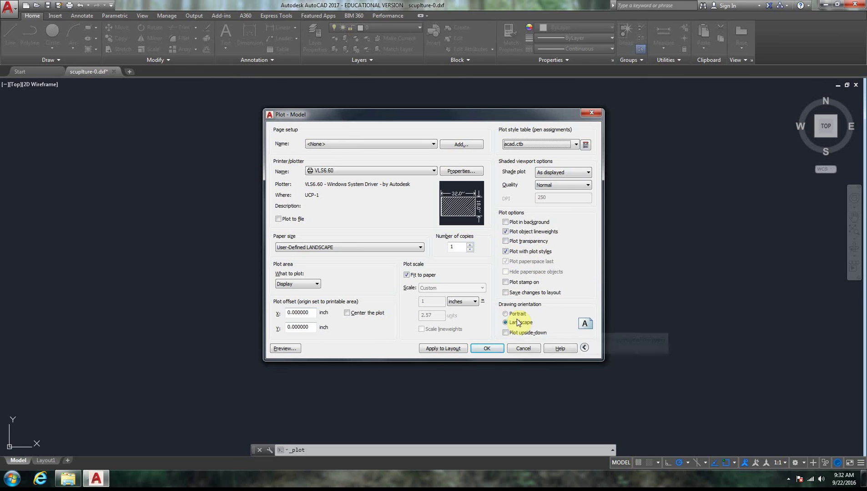
Turn off Fit to paper and set the plot scale to 1:1.
click(405, 275)
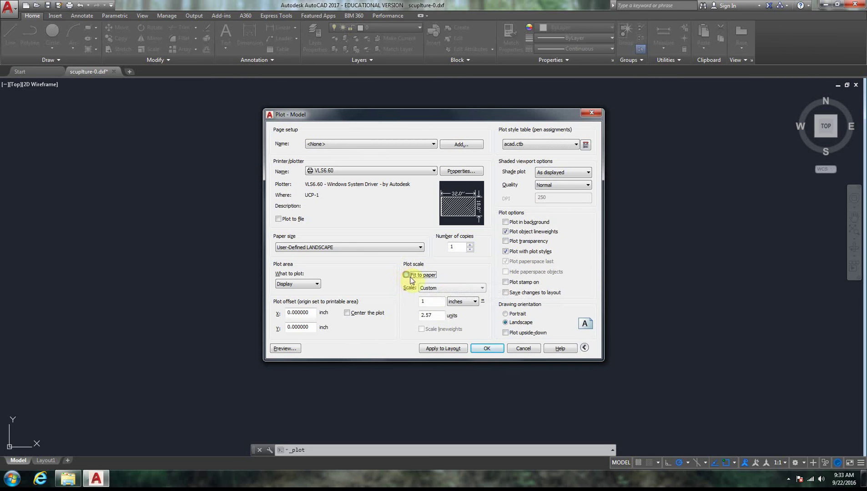
click(478, 290)
click(468, 306)
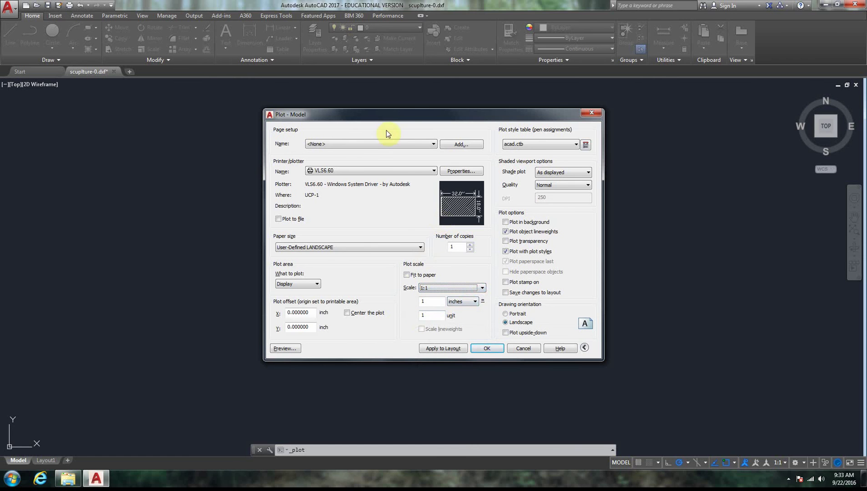
mouse_move(408, 116)
mouse_down()
mouse_move(535, 298)
mouse_move(509, 153)
mouse_move(486, 128)
mouse_up()
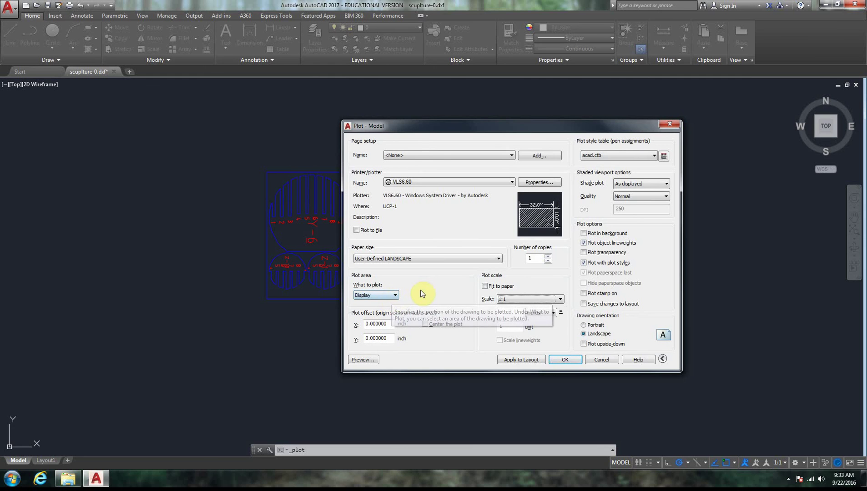
Preview the 1:1 plot, which shows only a fragment of the slices, then close it.
click(364, 360)
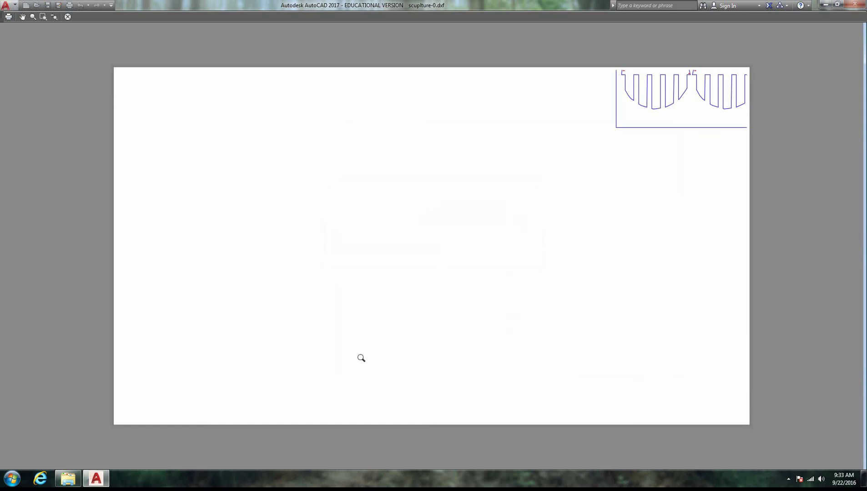
click(790, 480)
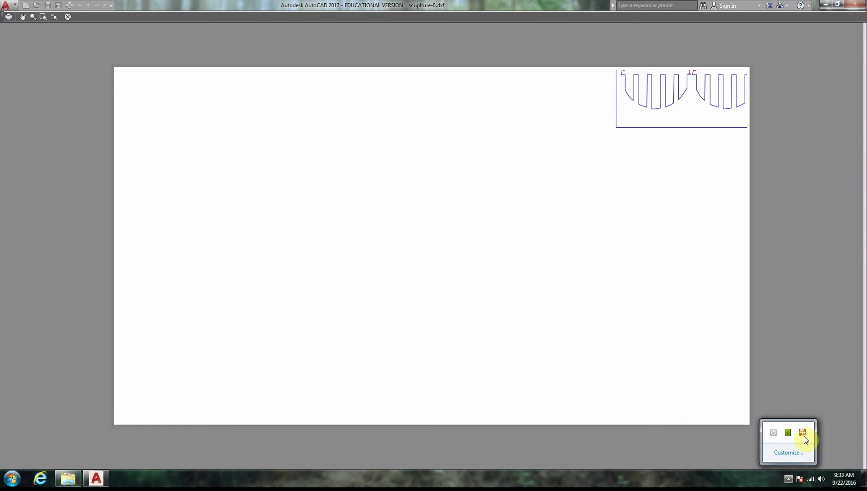
right_click(804, 433)
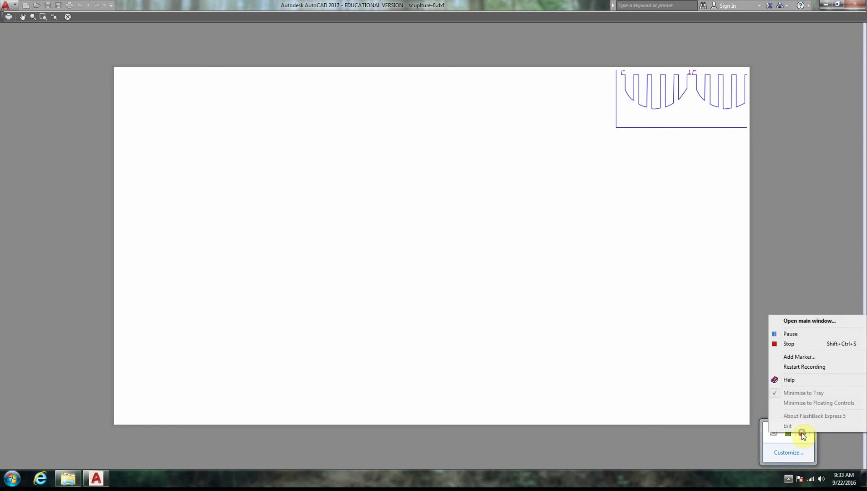
click(794, 336)
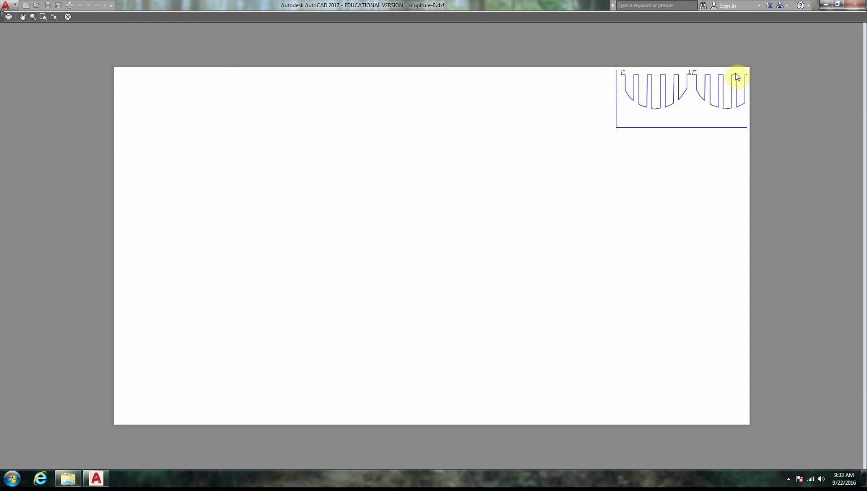
click(788, 480)
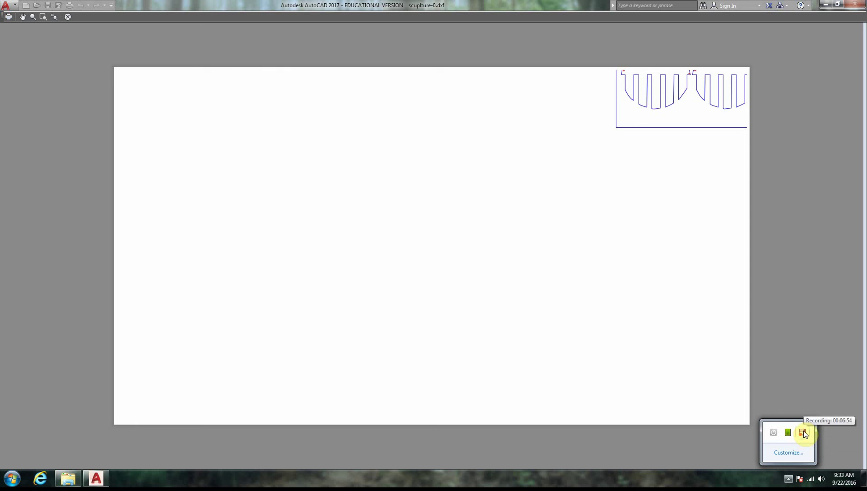
right_click(803, 433)
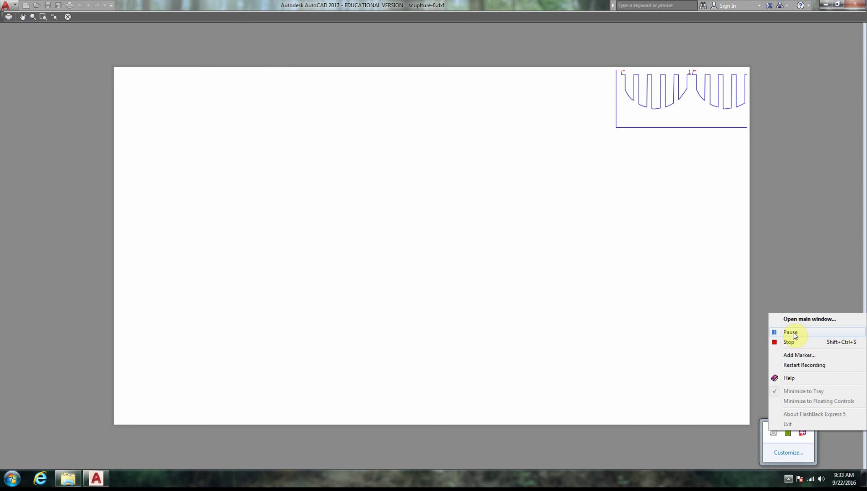
click(791, 332)
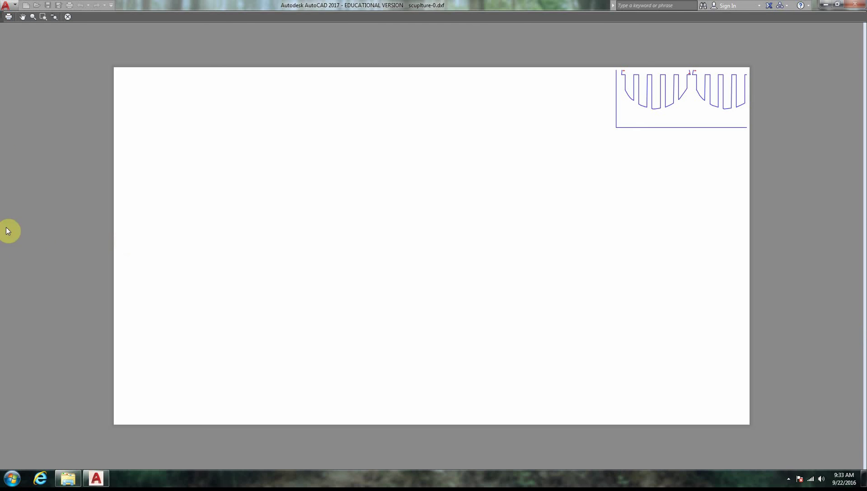
click(67, 18)
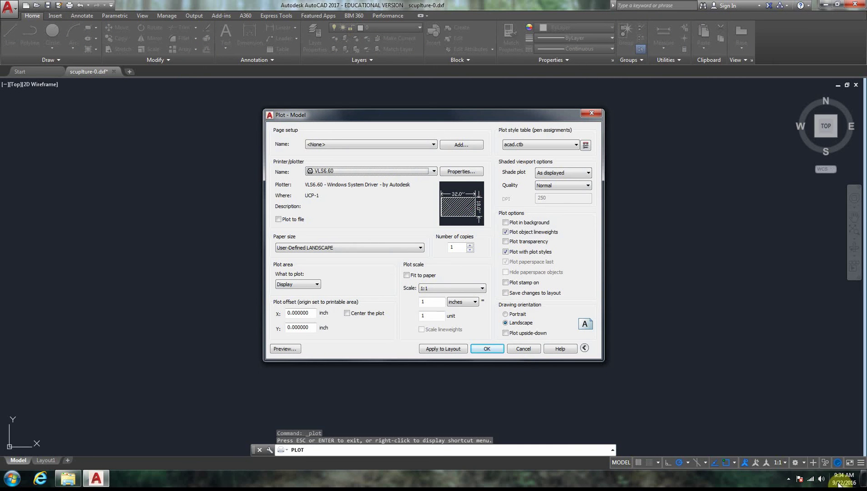
Confirm the VLS6.60 plotter, acad.ctb style table and 1:1 scale in the Plot dialog.
click(788, 479)
right_click(803, 433)
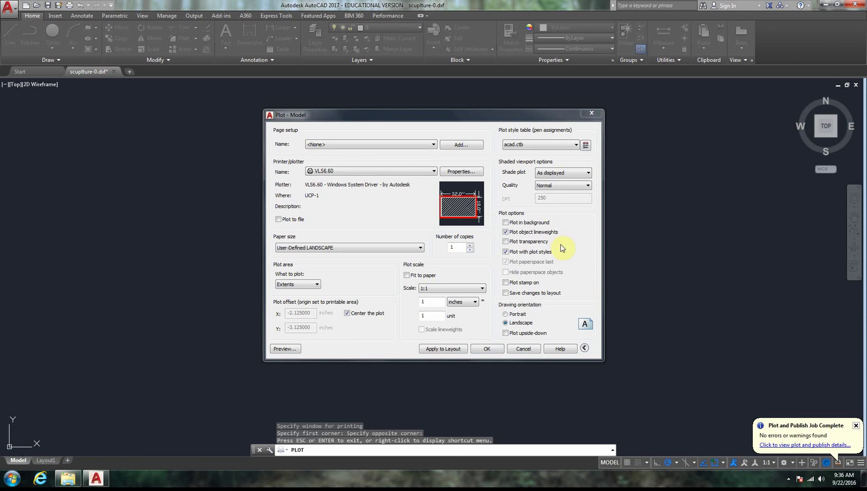
drag(554, 116, 535, 152)
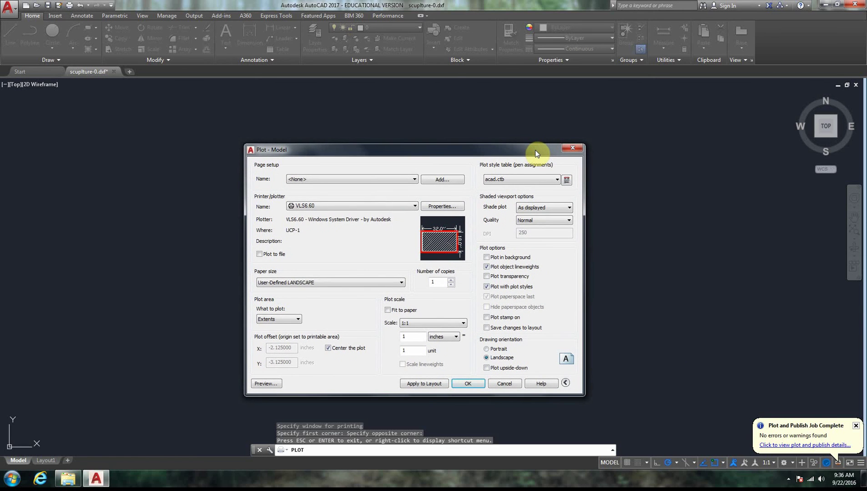
click(377, 210)
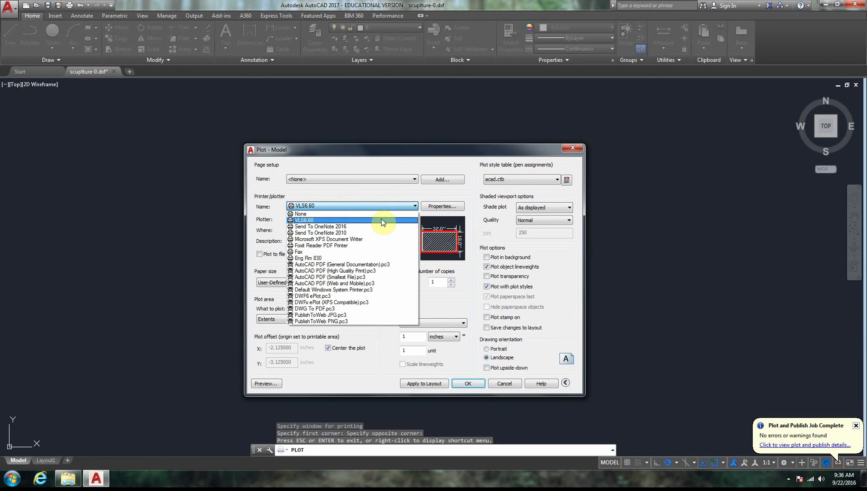
click(381, 218)
click(542, 180)
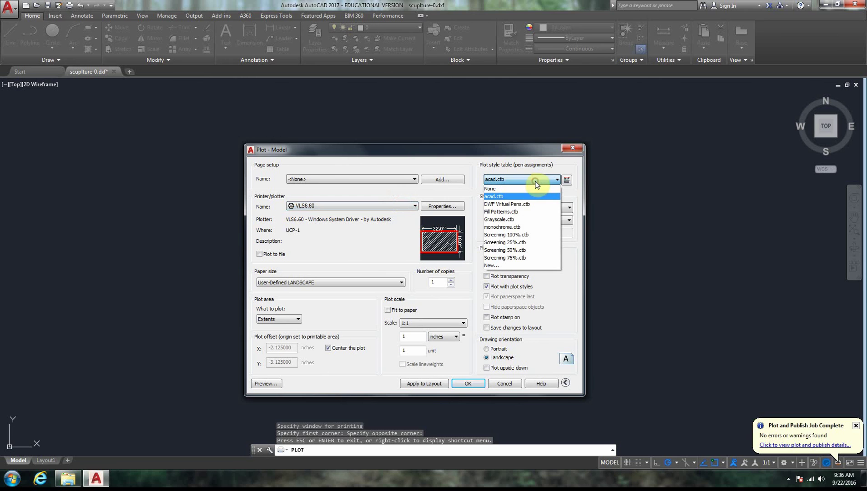
click(571, 265)
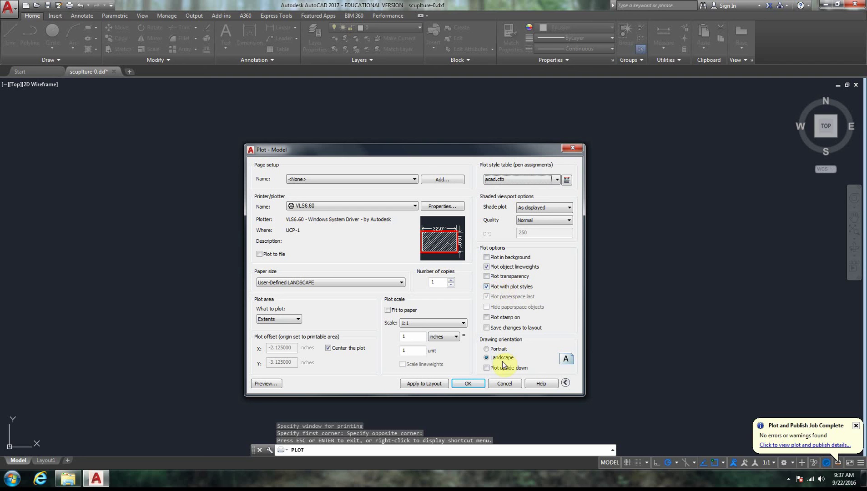
click(405, 324)
click(405, 330)
Set What to plot to Window and begin picking the window on the drawing.
click(296, 322)
click(294, 346)
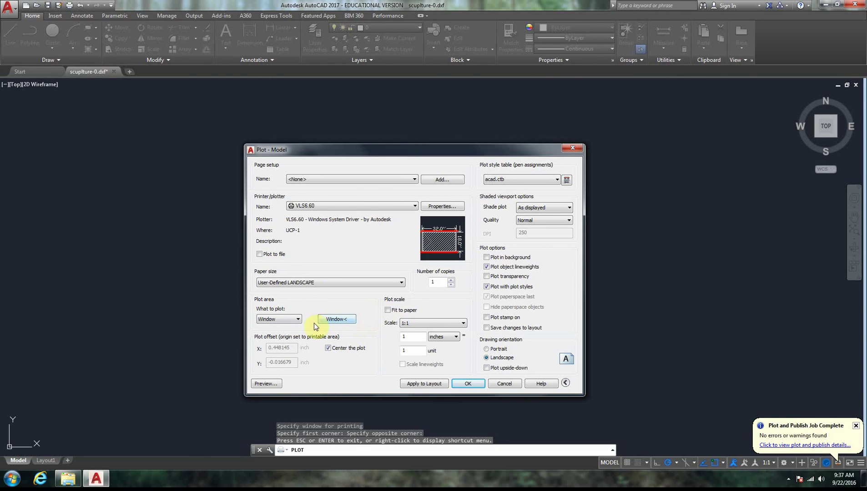
drag(275, 150, 345, 113)
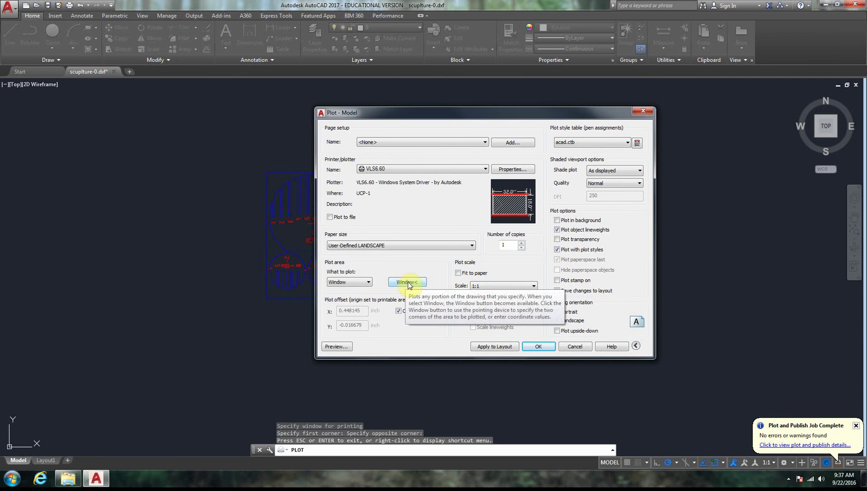
click(411, 285)
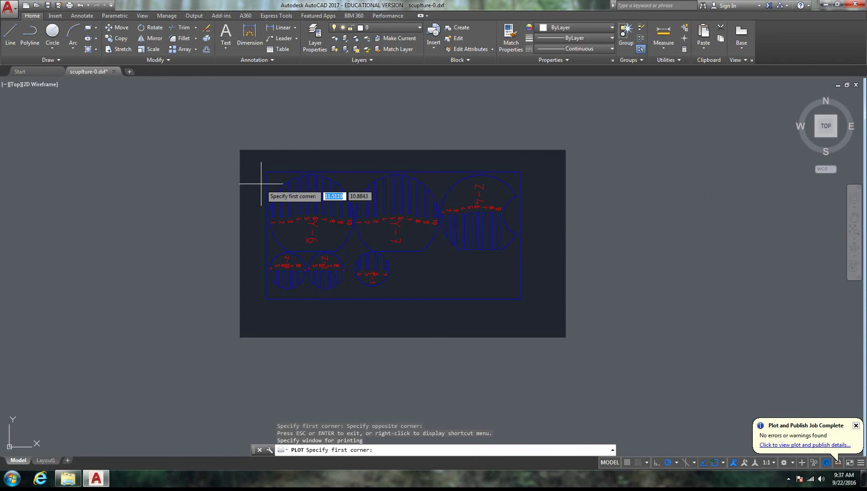
Draw the plot window around all the slices and preview the 1:1 sheet layout.
click(260, 164)
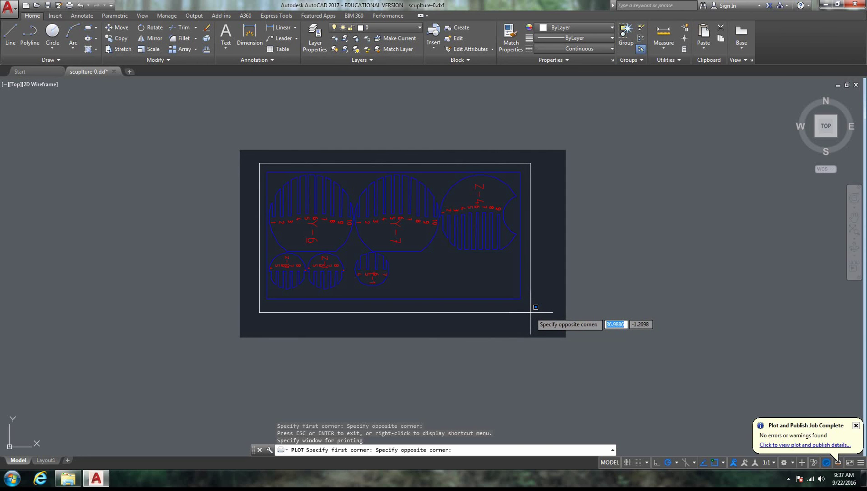
click(531, 312)
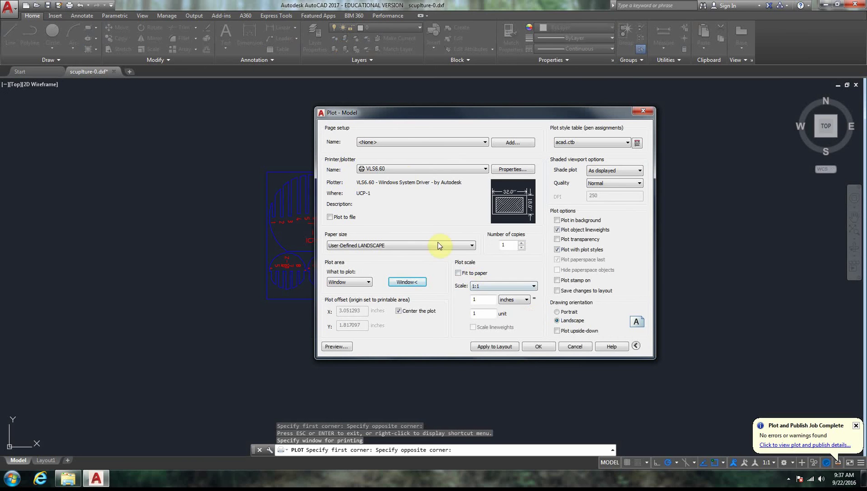
click(329, 348)
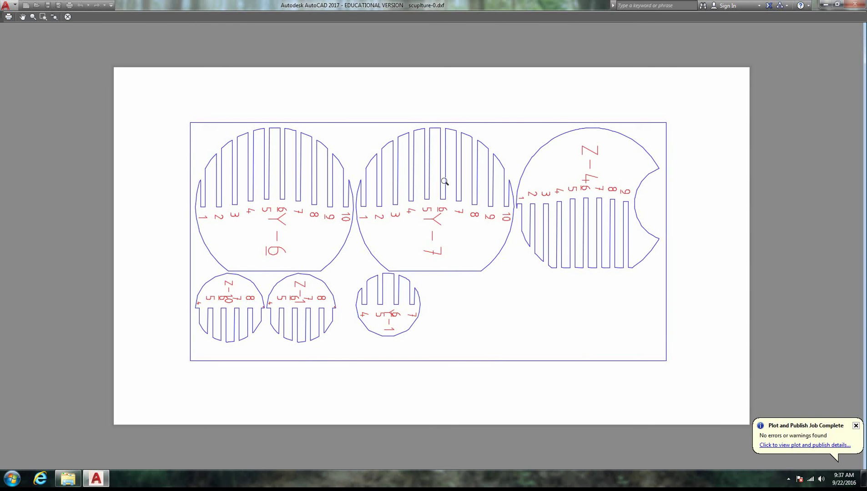
Send the 1:1 slice plot to the VLS6.60 and launch UCP from Start.
click(67, 18)
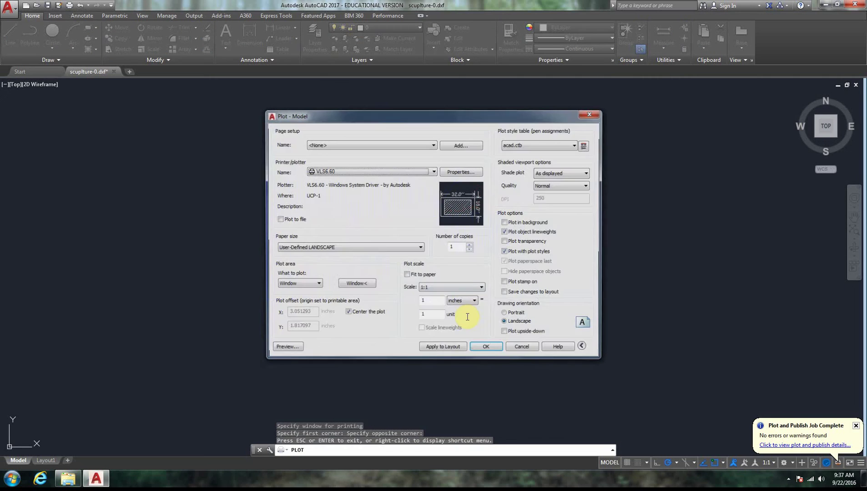
click(484, 349)
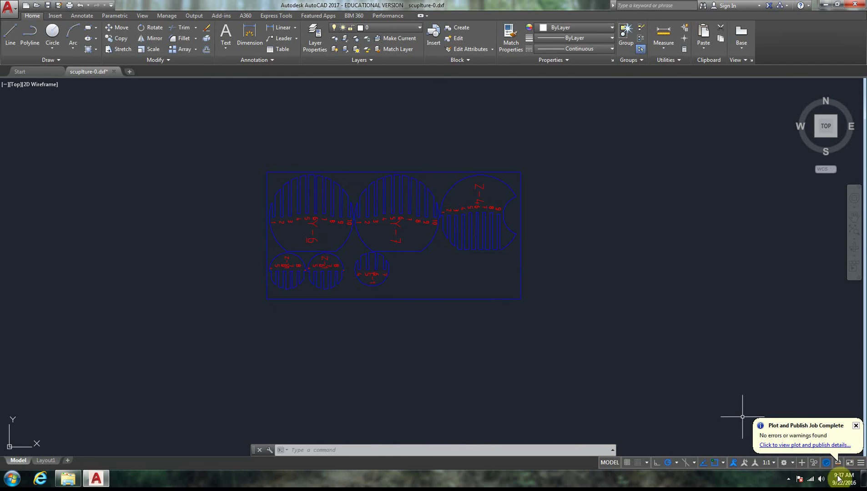
click(789, 480)
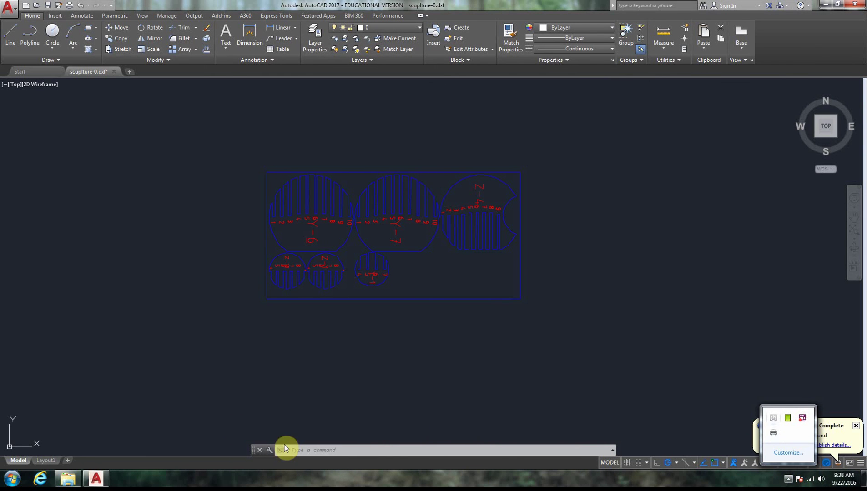
click(9, 482)
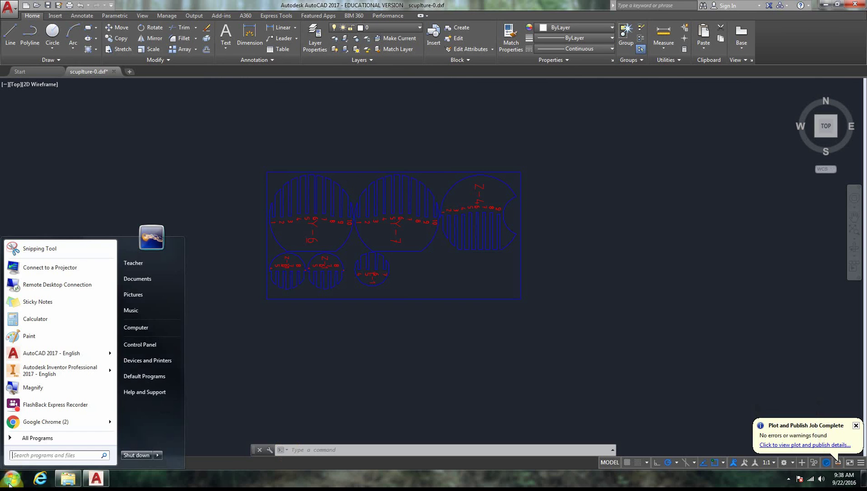
text(ucp)
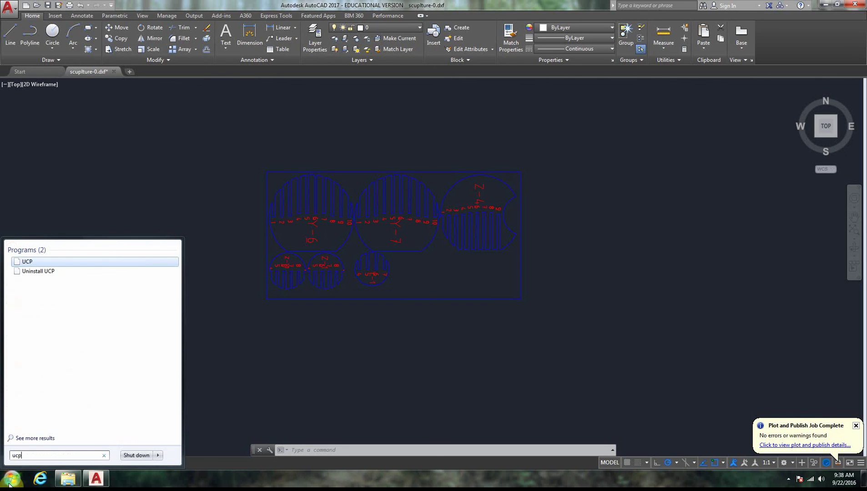
key(Return)
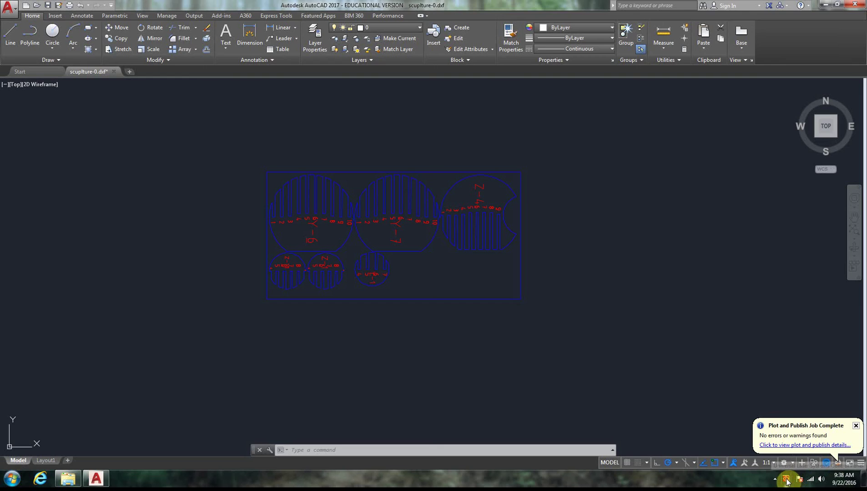
Open the UCP Control Panel Viewer from the system tray to show the sculpture-0 job.
click(787, 480)
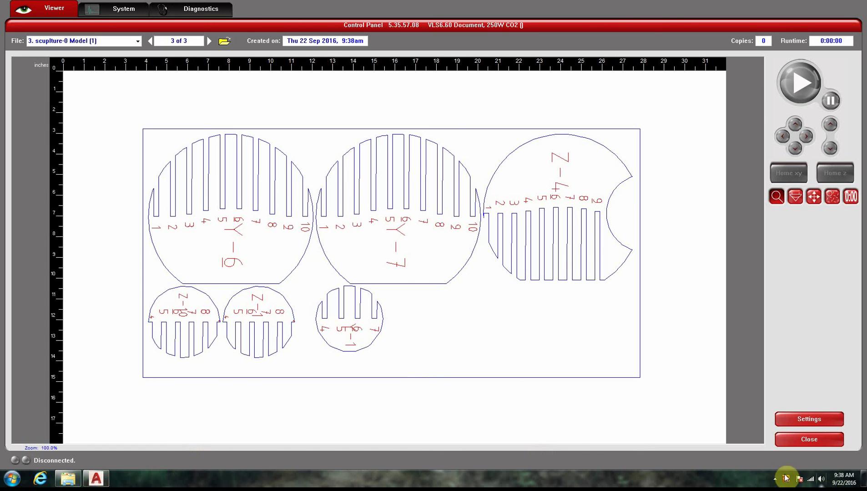
drag(786, 478, 804, 424)
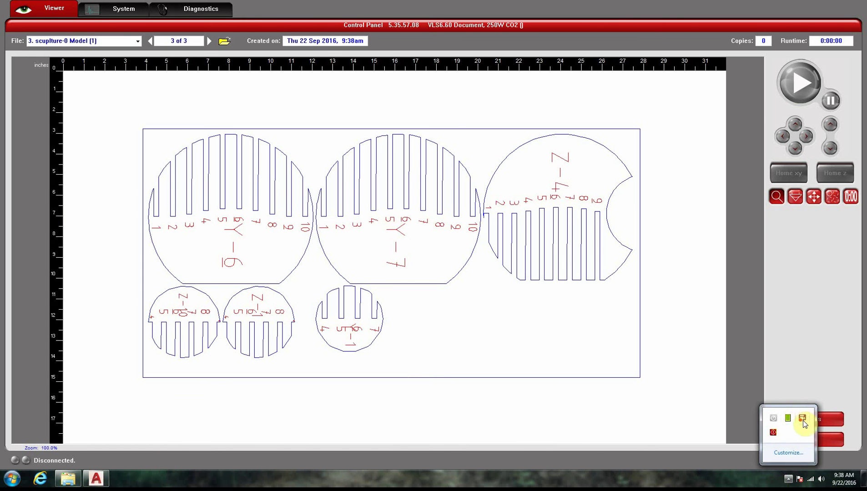